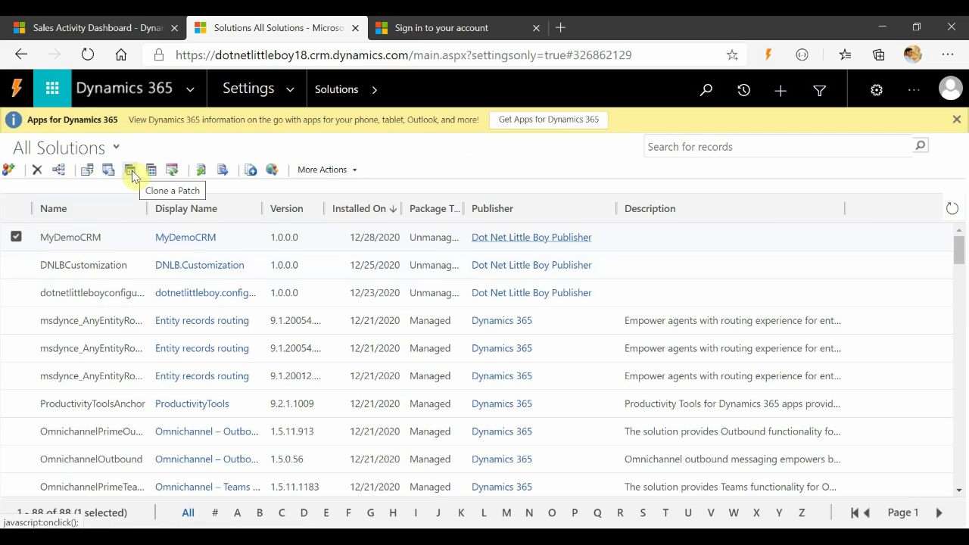
Inspect the Clone to Patch settings for the MyDemoCRM solution, including its version number fields, and close the dialog without saving
left_click(132, 170)
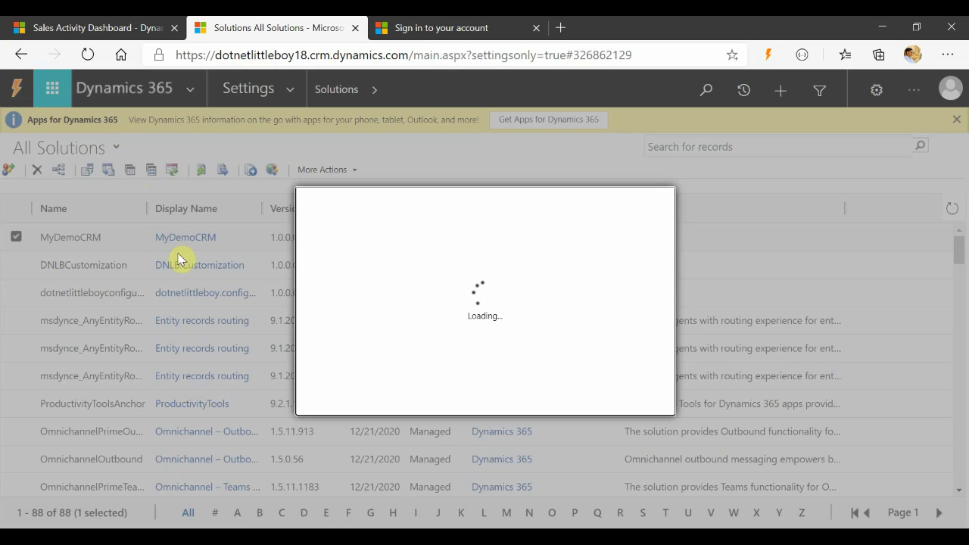
left_click(519, 334)
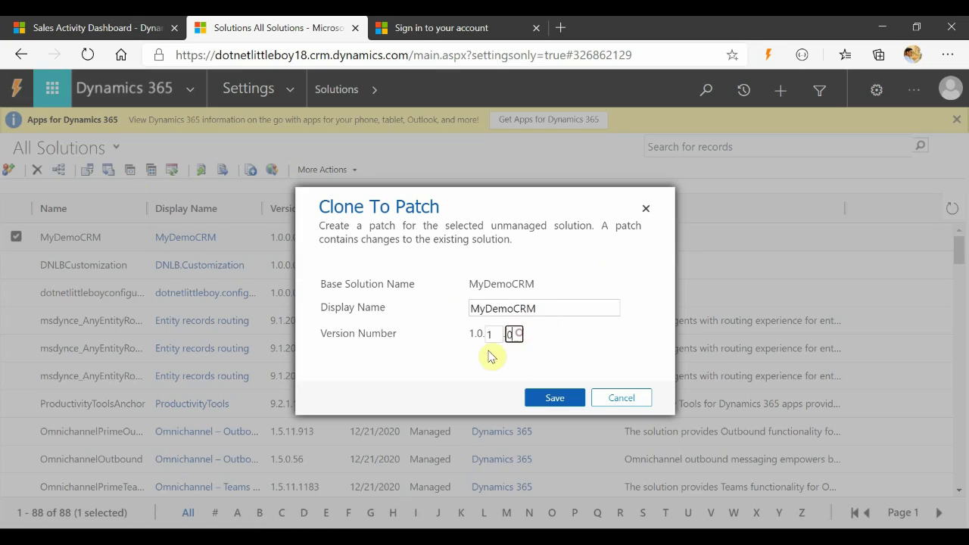
left_click(389, 354)
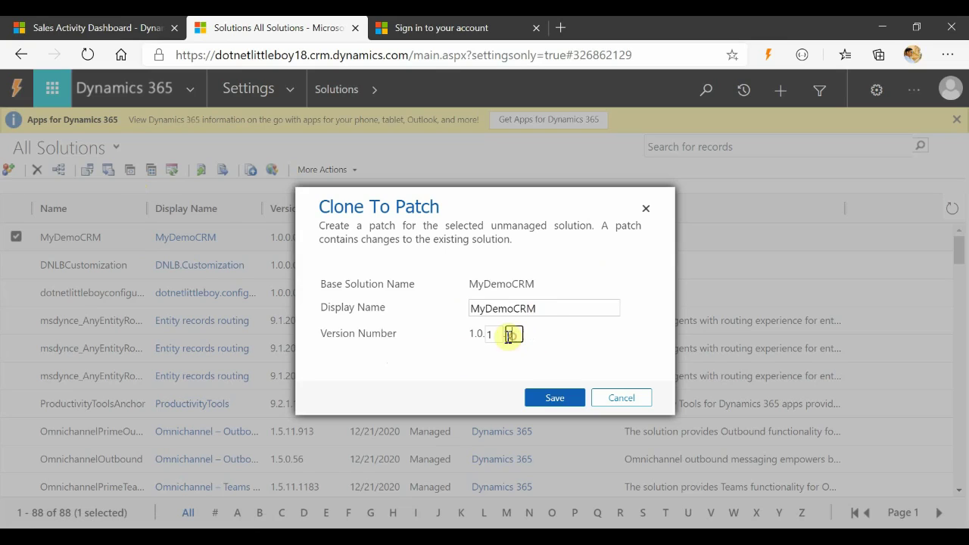
left_click(382, 355)
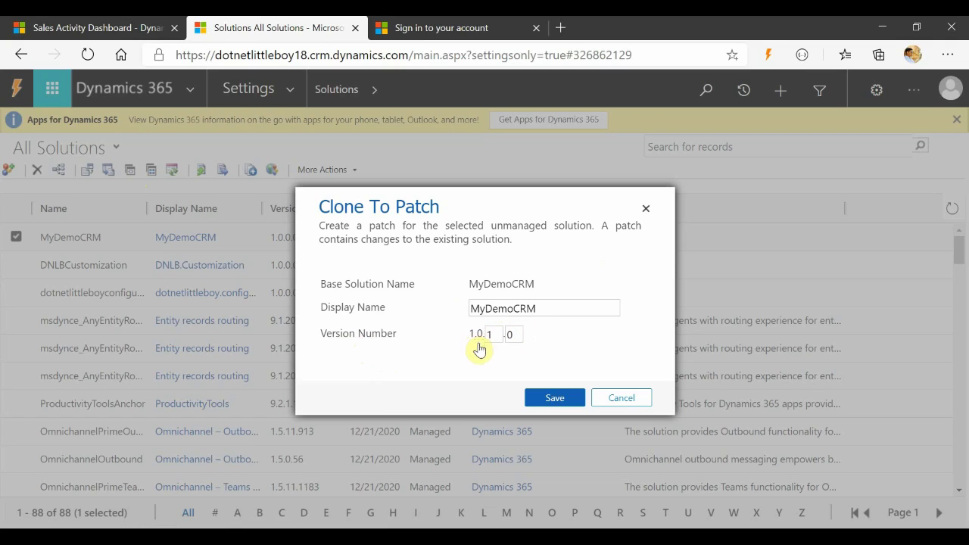
left_click(552, 396)
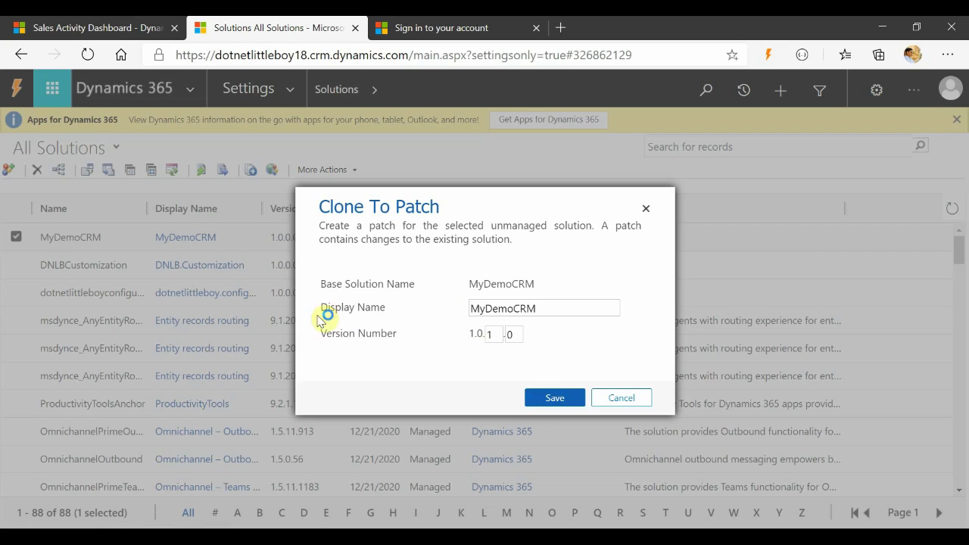
left_click(547, 396)
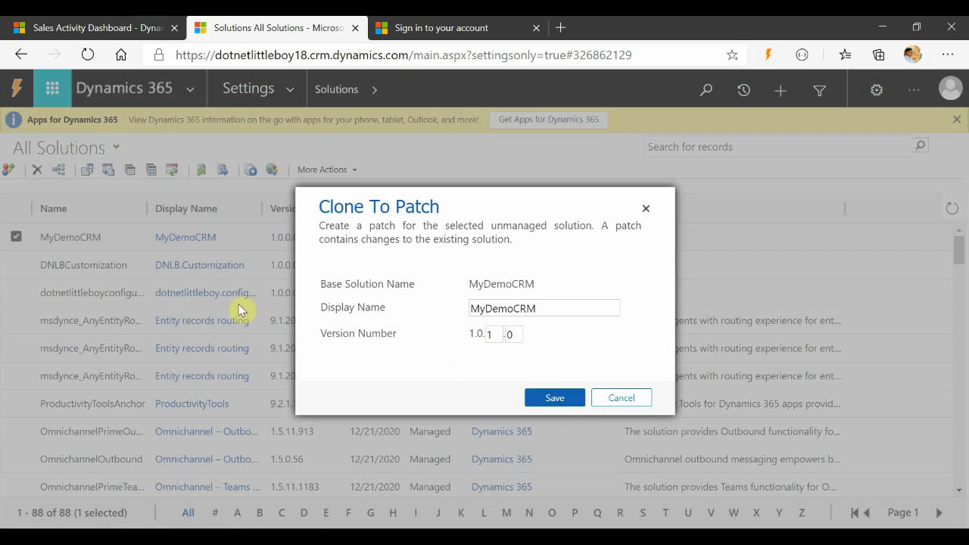
left_click(611, 398)
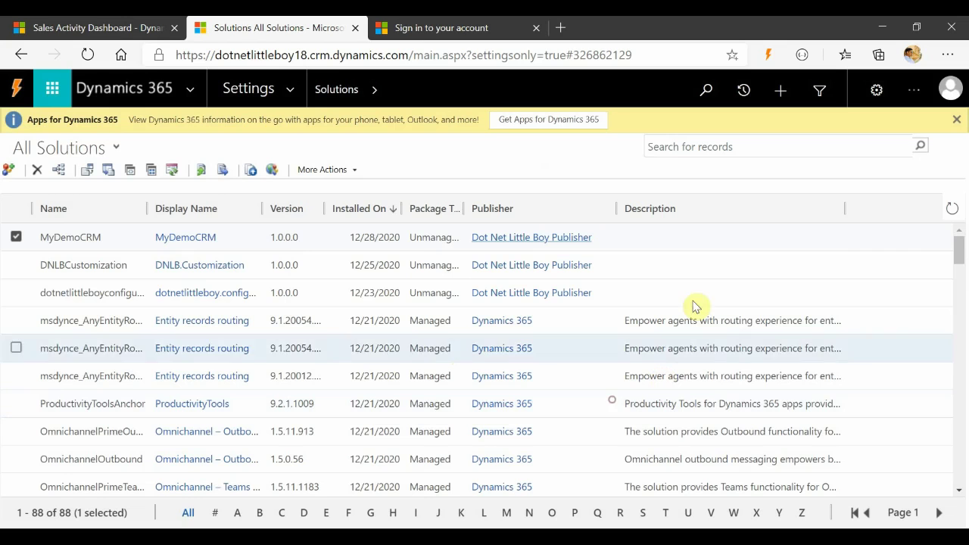
left_click(173, 240)
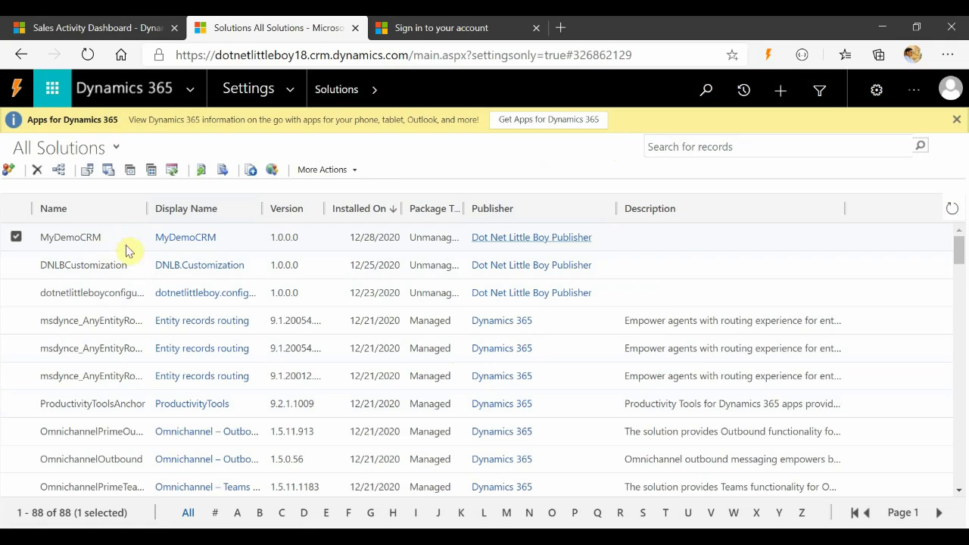
left_click(182, 239)
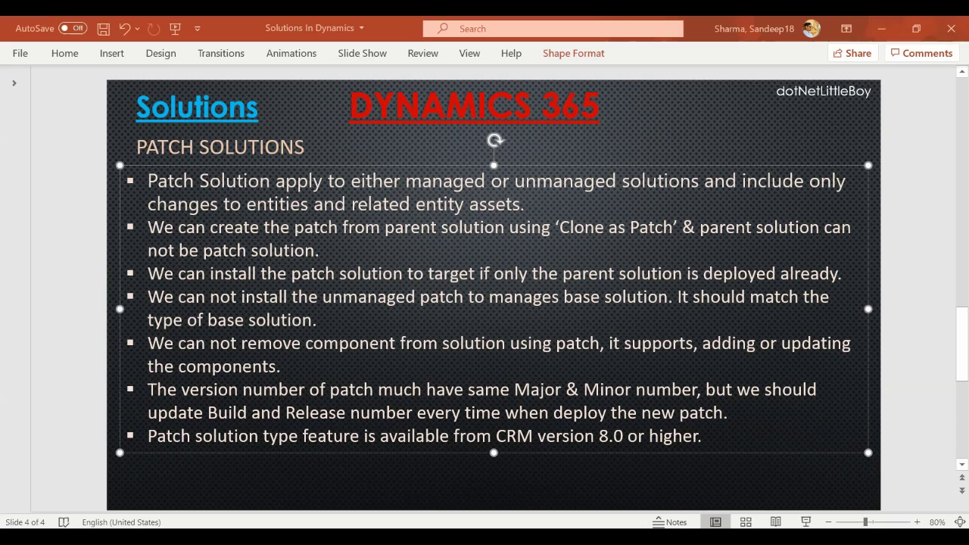
Switch to the Patch Solutions slide in PowerPoint and correct "manages" to "managed" in the bullet about unmanaged patches
key("alt+Tab")
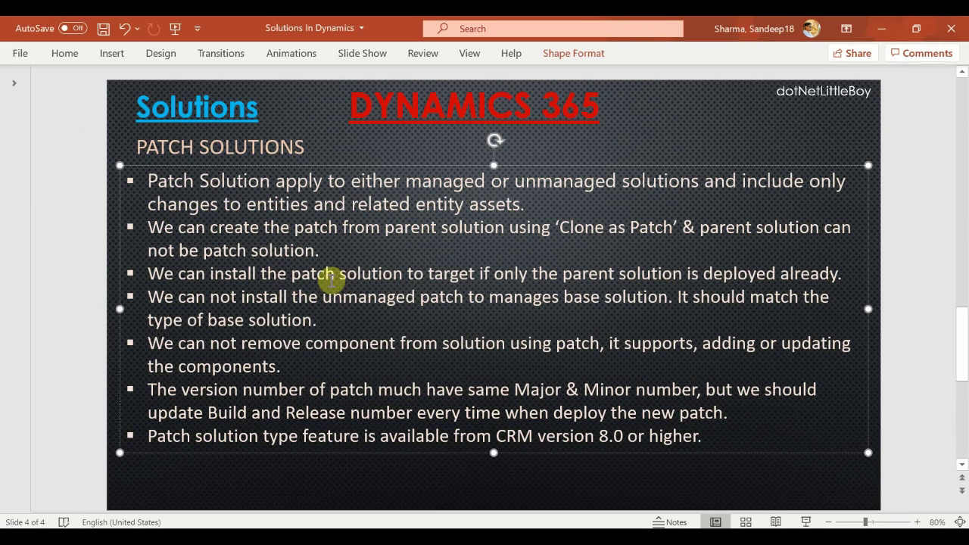
left_click(326, 273)
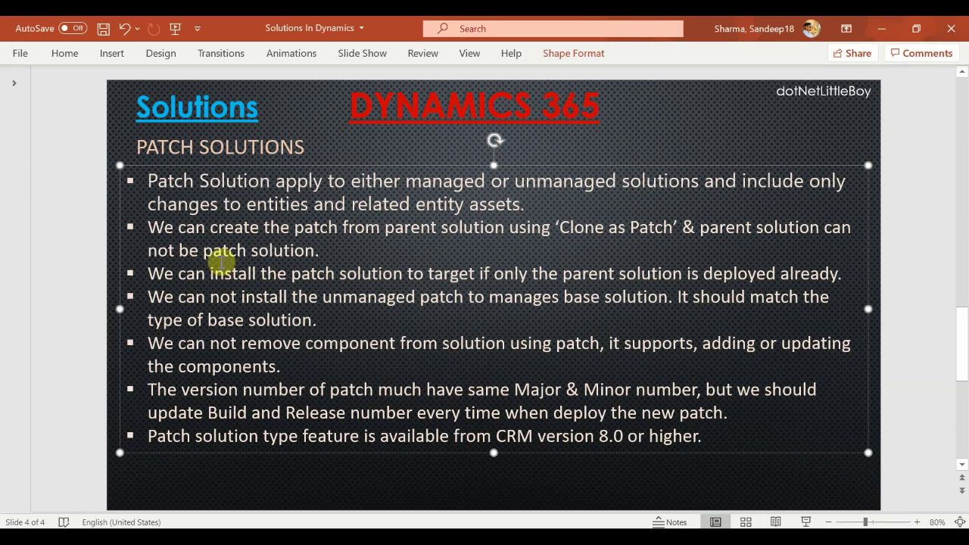
left_click(842, 276)
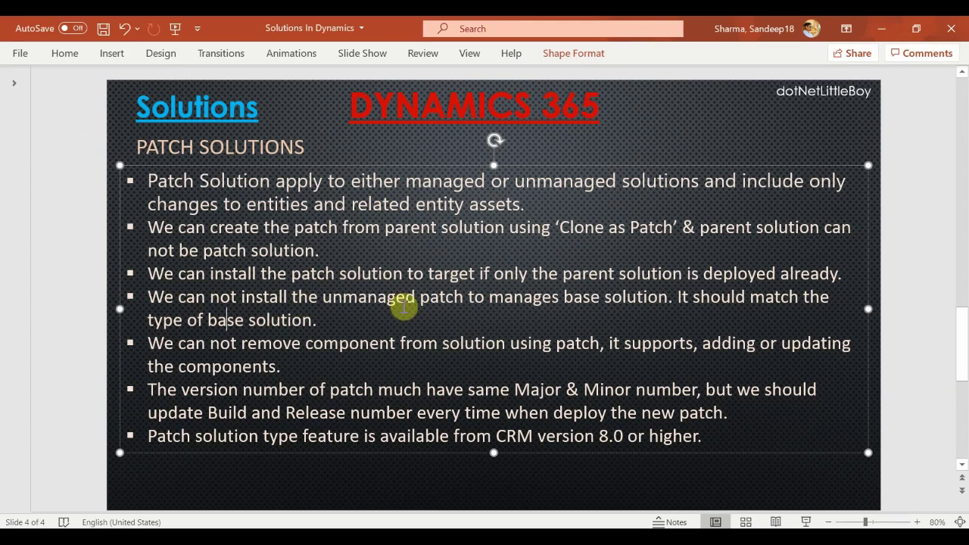
left_click(559, 297)
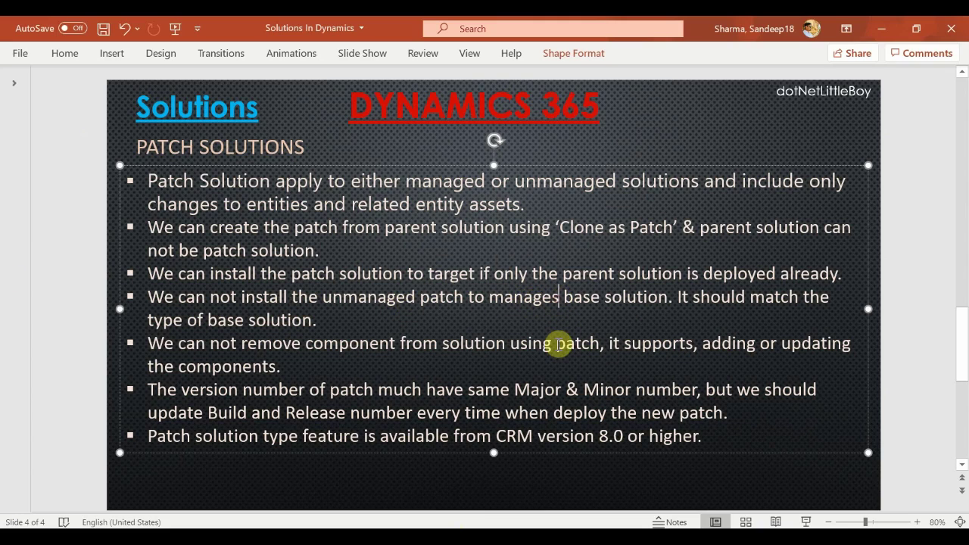
key("BackSpace")
type("d")
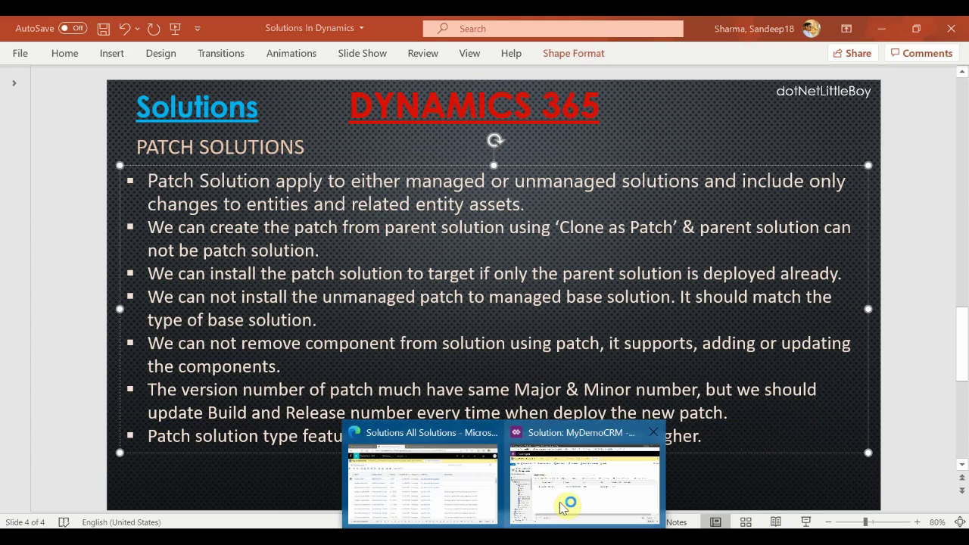
Switch to Dynamics 365 in the browser and examine the solutions in the All Solutions list
left_click(520, 500)
left_click(447, 492)
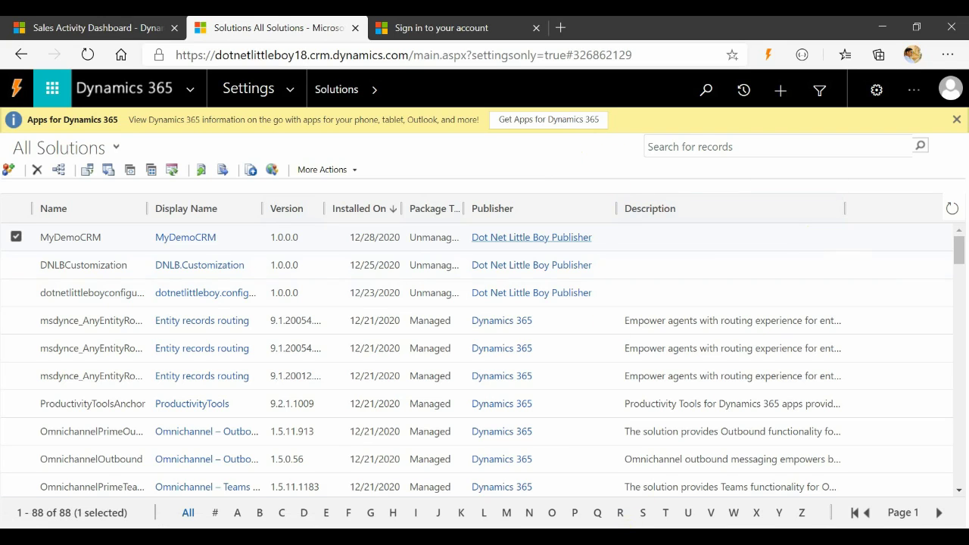
Return to the PowerPoint slide and review its bullets on matching solution types, removing components and patch version numbers
key("alt+Tab")
left_click(317, 320)
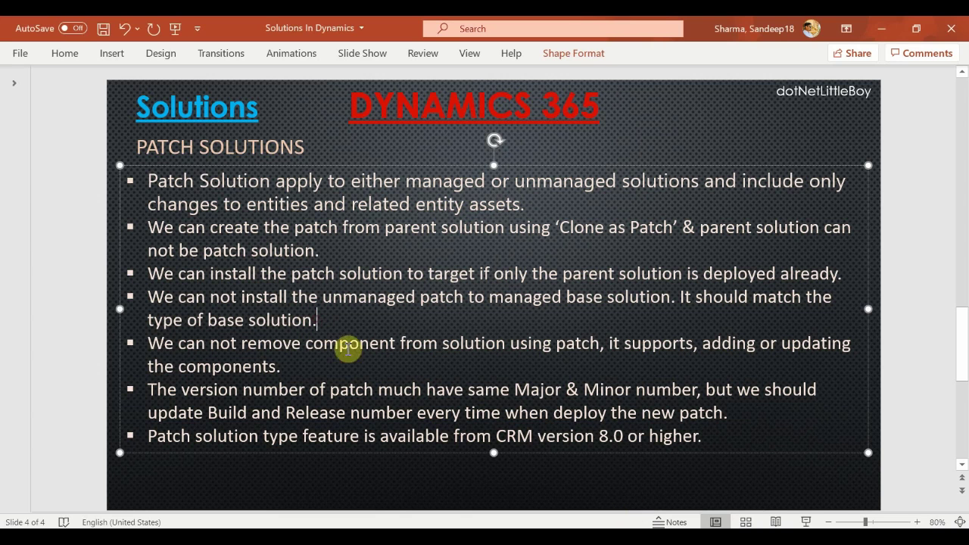
left_click(291, 376)
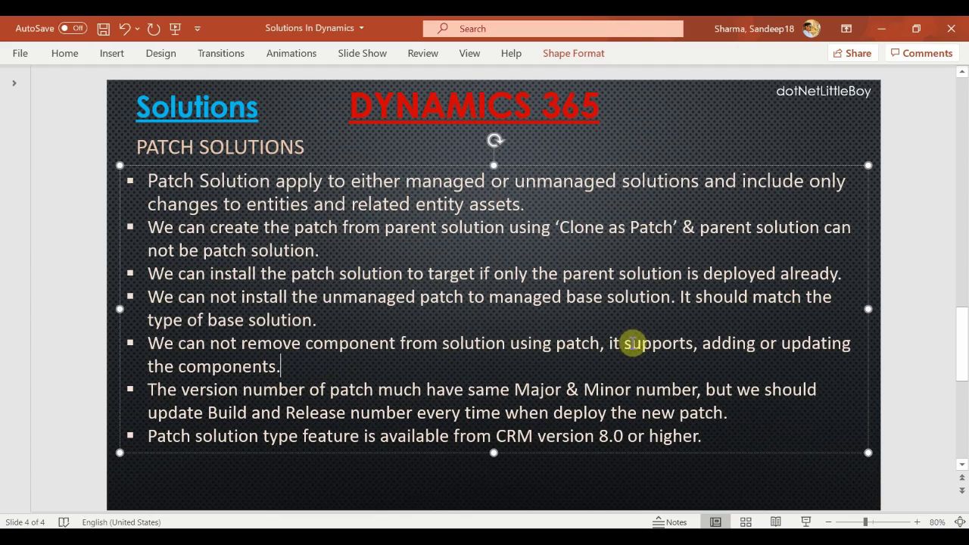
left_click(307, 371)
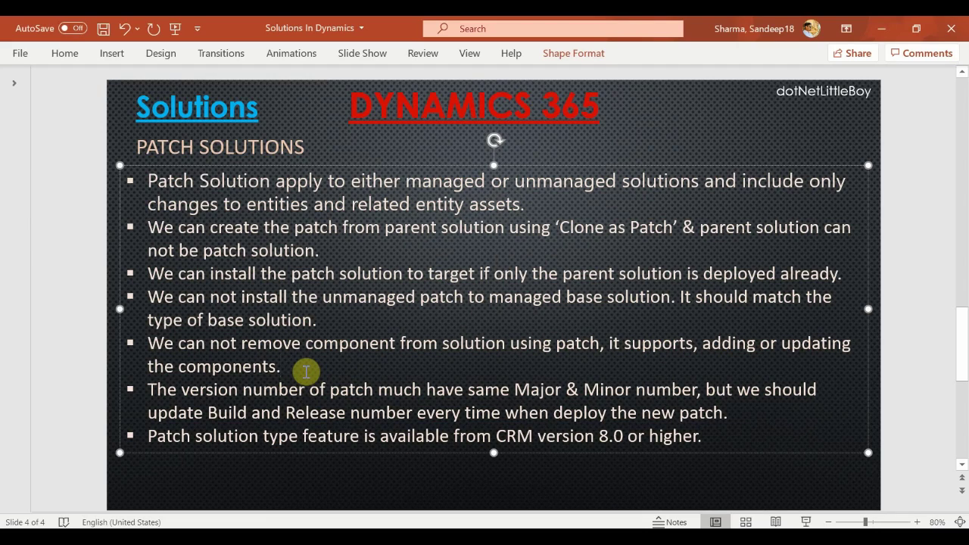
left_click(704, 134)
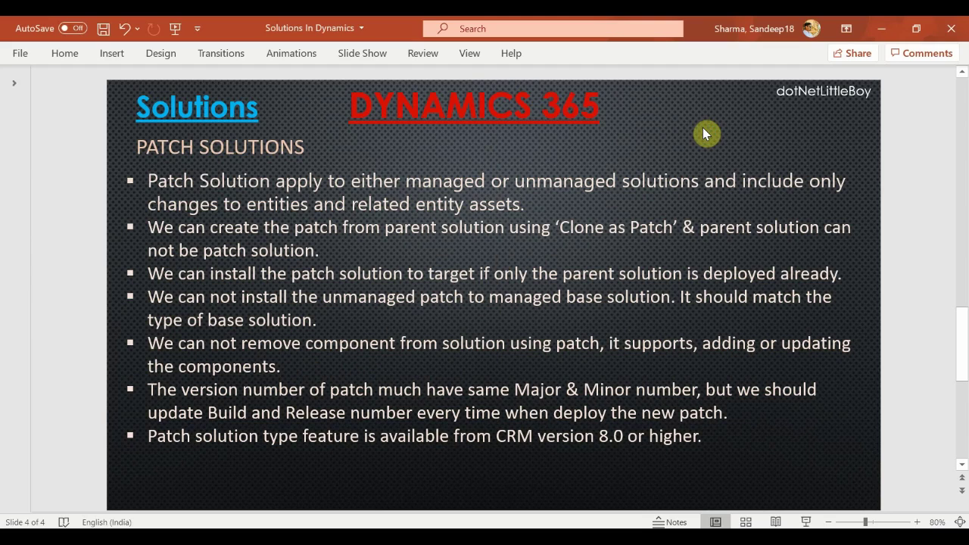
left_click(338, 321)
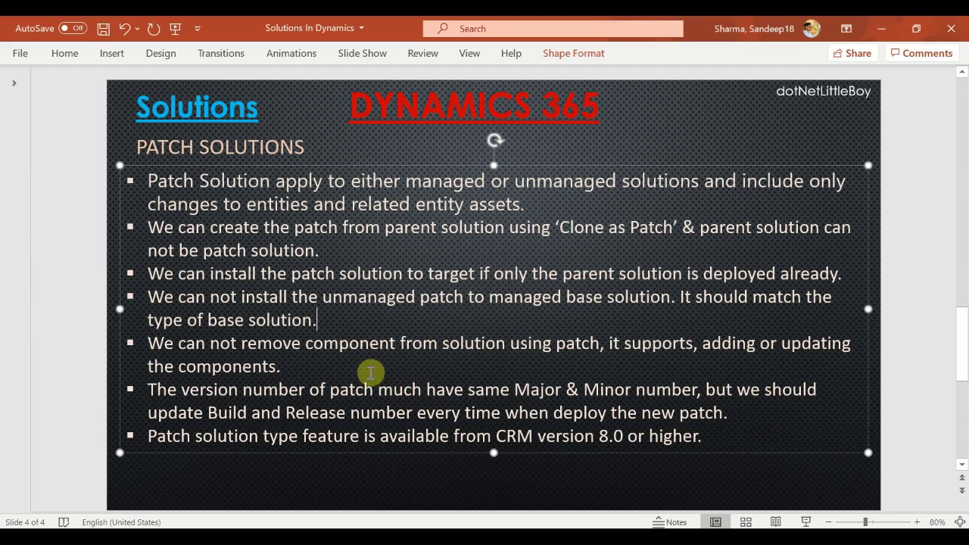
left_click(336, 366)
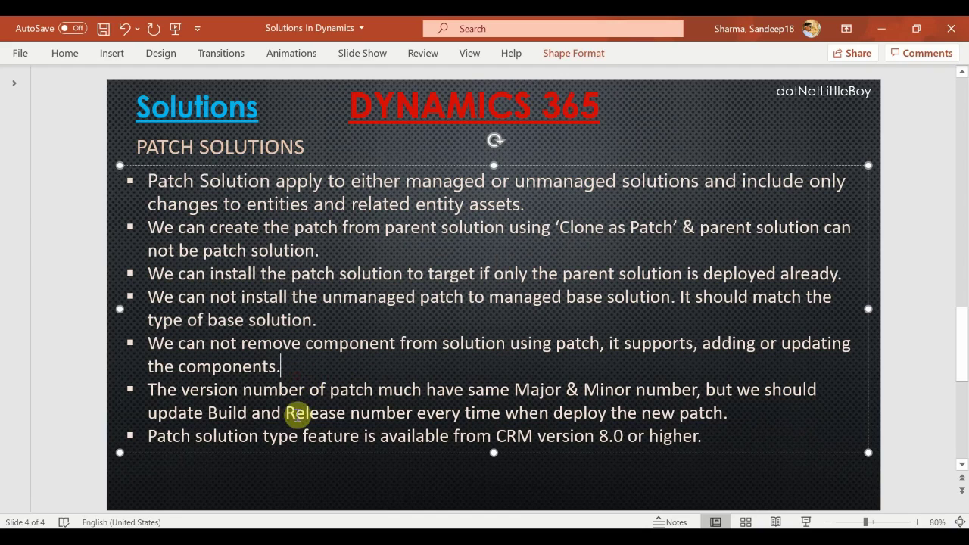
left_click(228, 392)
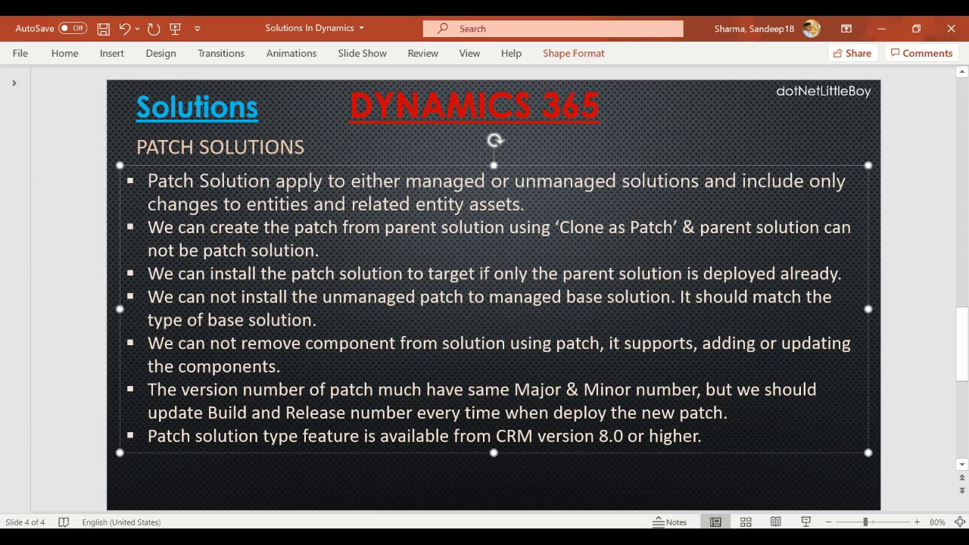
Switch to Dynamics 365, examine the build and release number fields for a MyDemoCRM patch, and cancel the cloning
mouse_move(503, 544)
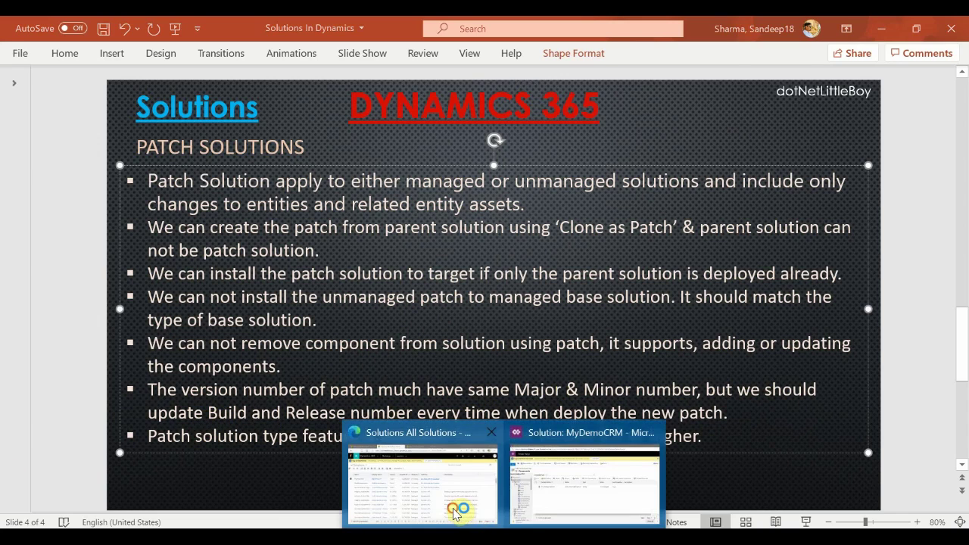
left_click(423, 477)
left_click(130, 171)
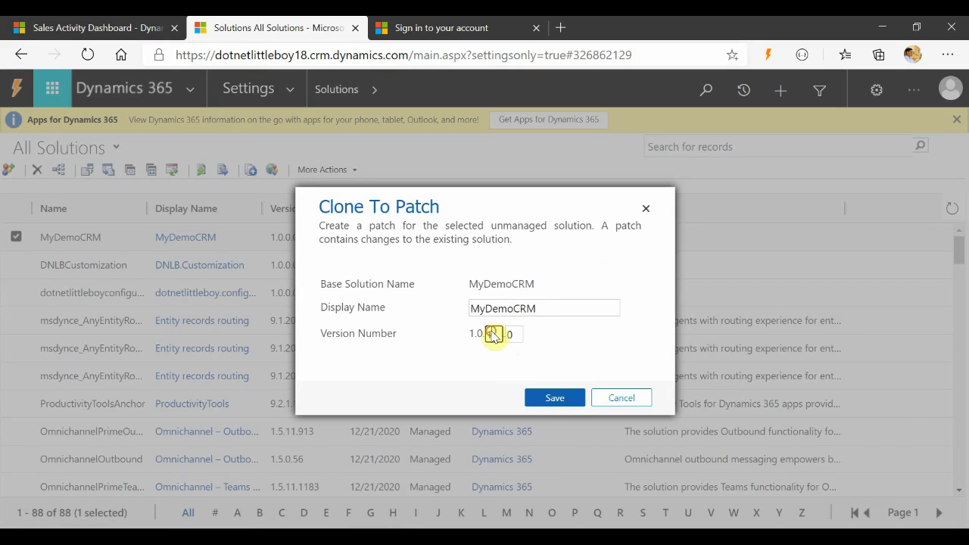
left_click(493, 334)
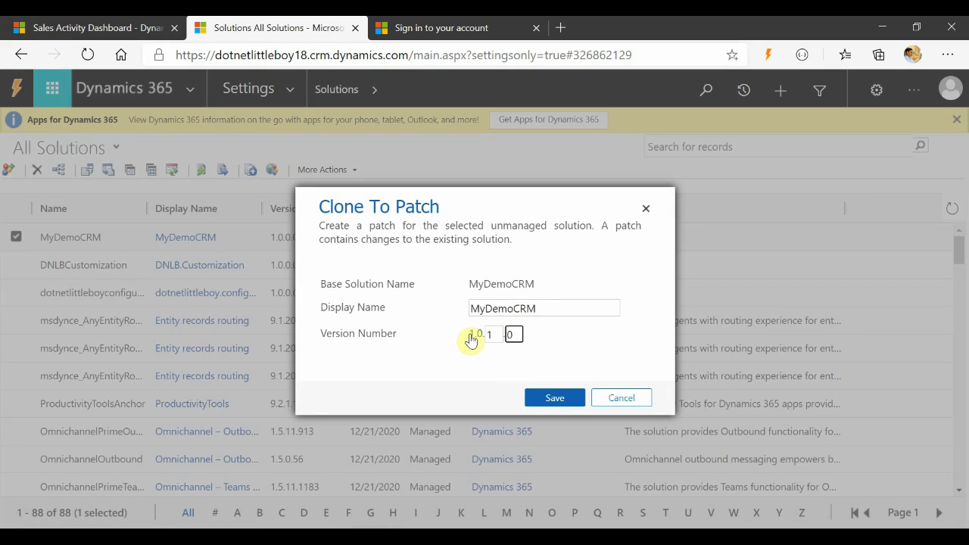
left_click(491, 338)
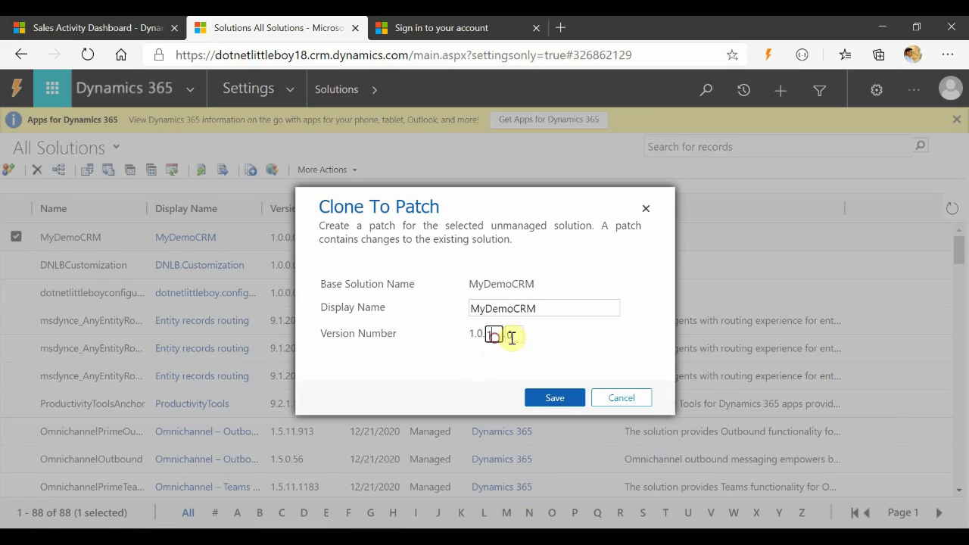
left_click(511, 334)
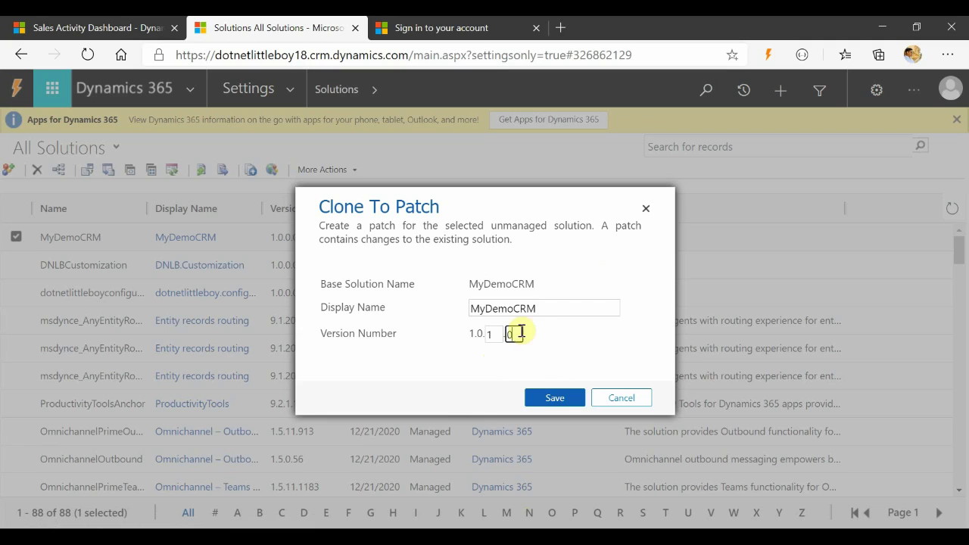
left_click_drag(520, 332, 489, 339)
left_click(492, 334)
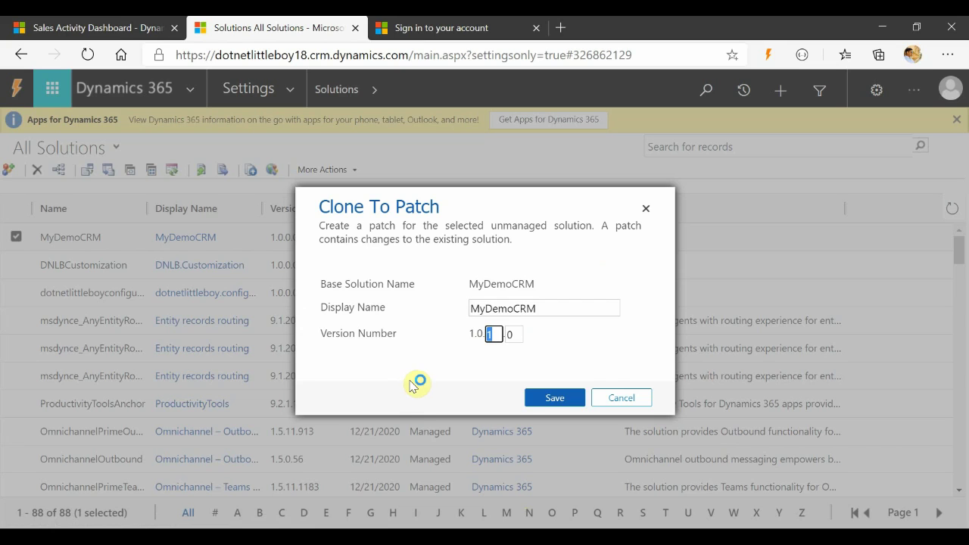
left_click(633, 401)
Return to the PowerPoint slide and review the last bullet on the CRM version required for patch solutions
key("alt+Tab")
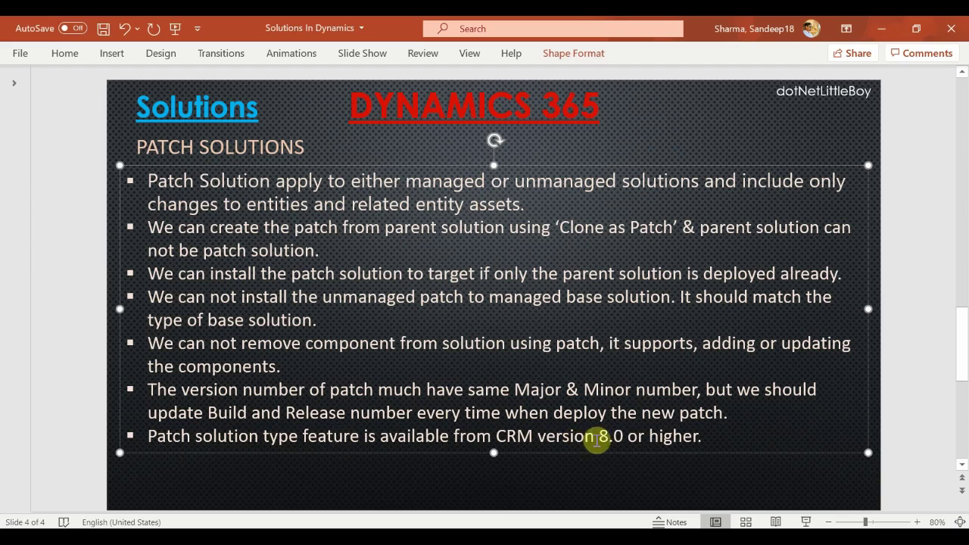
left_click(636, 496)
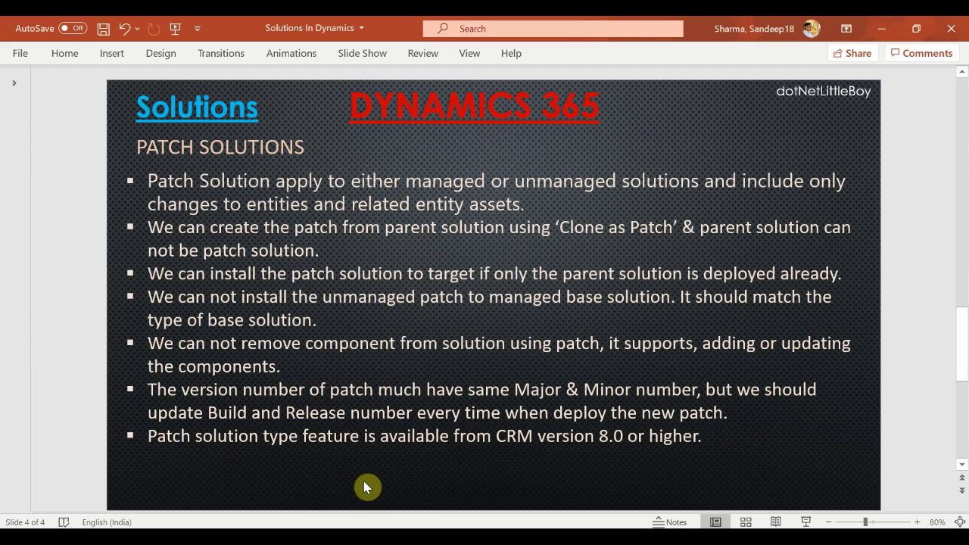
left_click(627, 436)
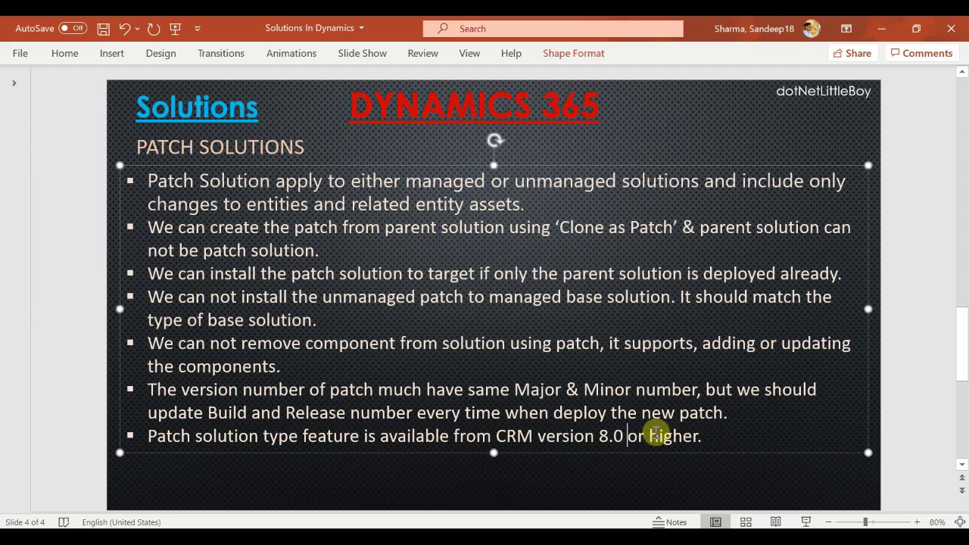
left_click(720, 444)
left_click(530, 502)
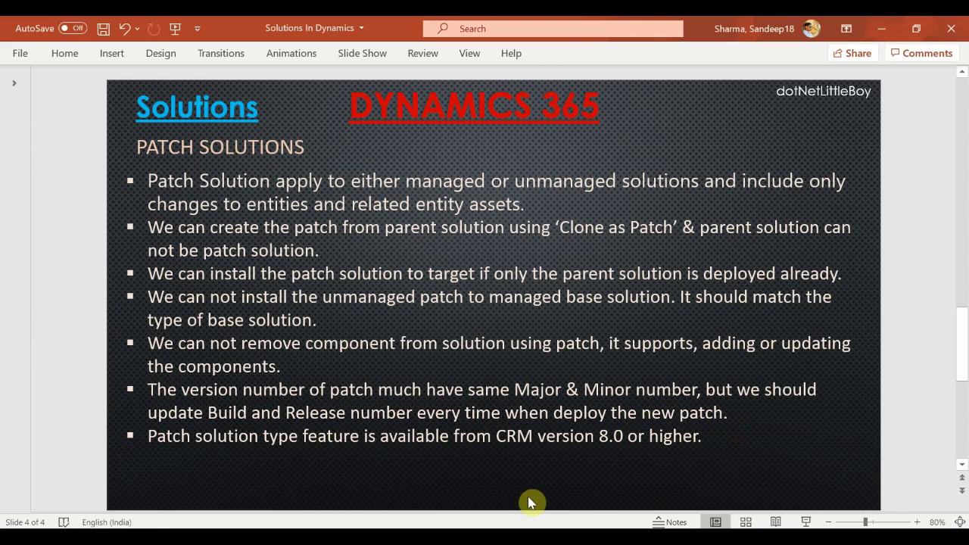
left_click(237, 438)
left_click(256, 482)
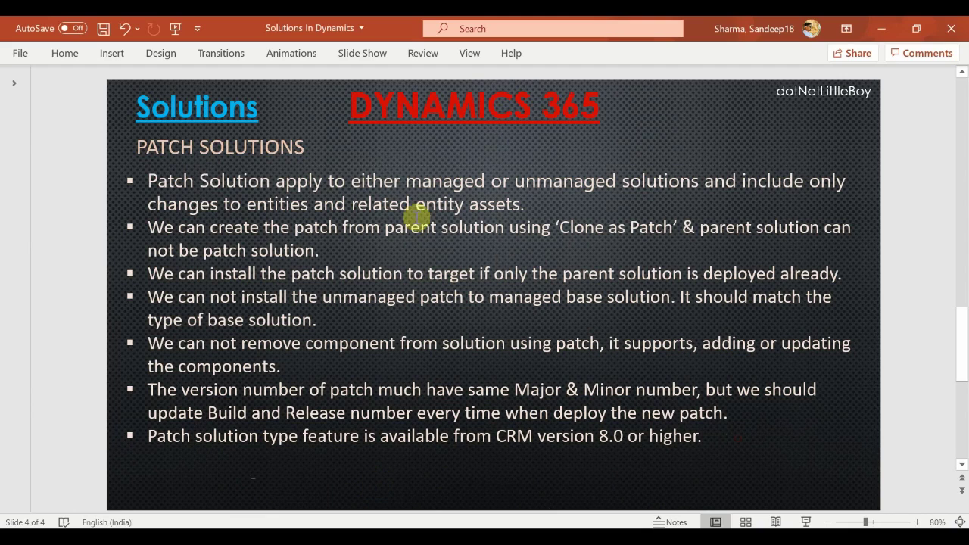
left_click(342, 467)
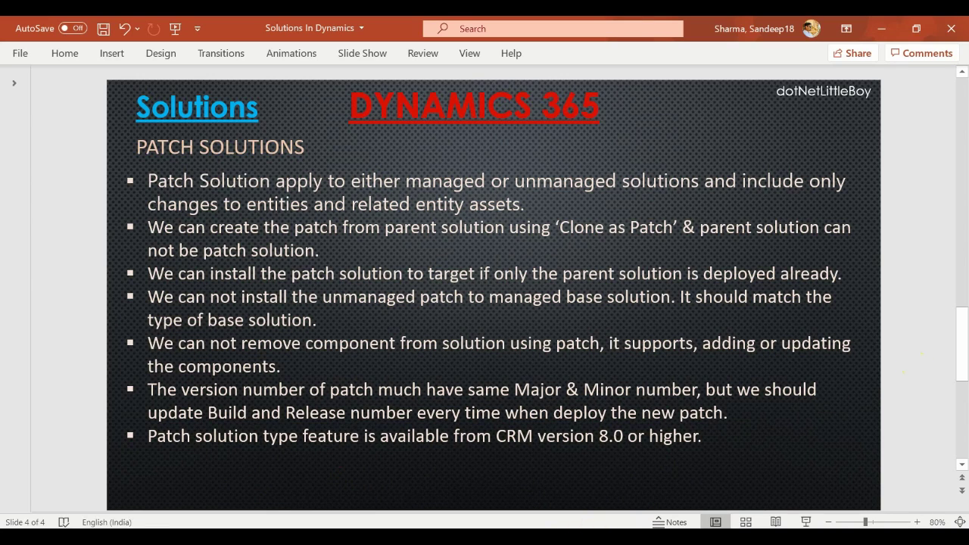
Switch to the Firefox window showing the All Solutions list of the dotnetlittleboy19 organization
left_click(454, 491)
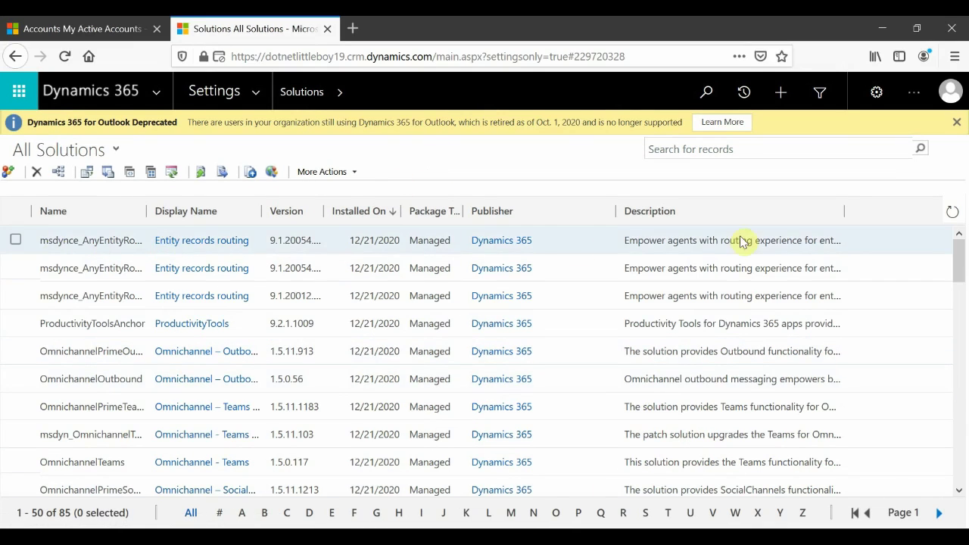
Refresh the All Solutions list and return to the PowerPoint slide to review the bullet on installing a patch to a target
left_click(952, 211)
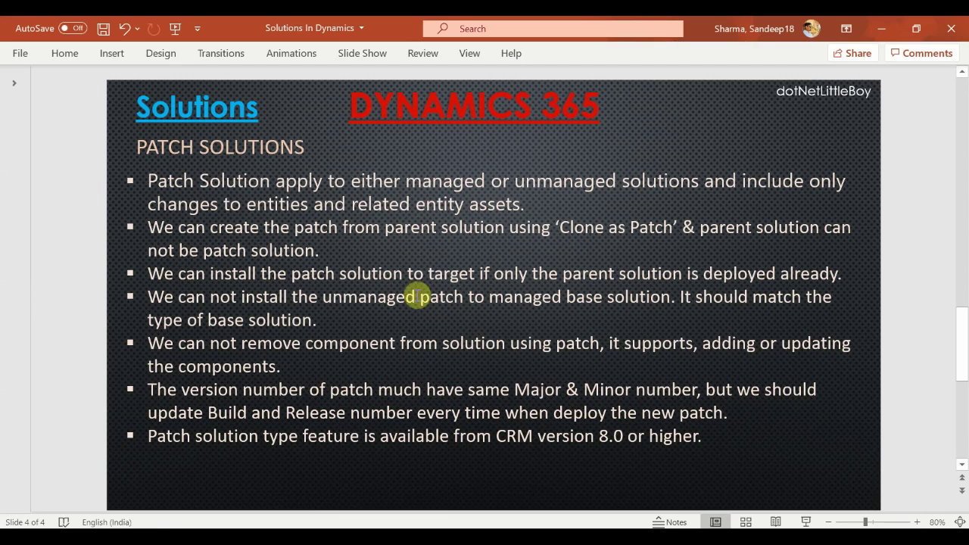
left_click(403, 277)
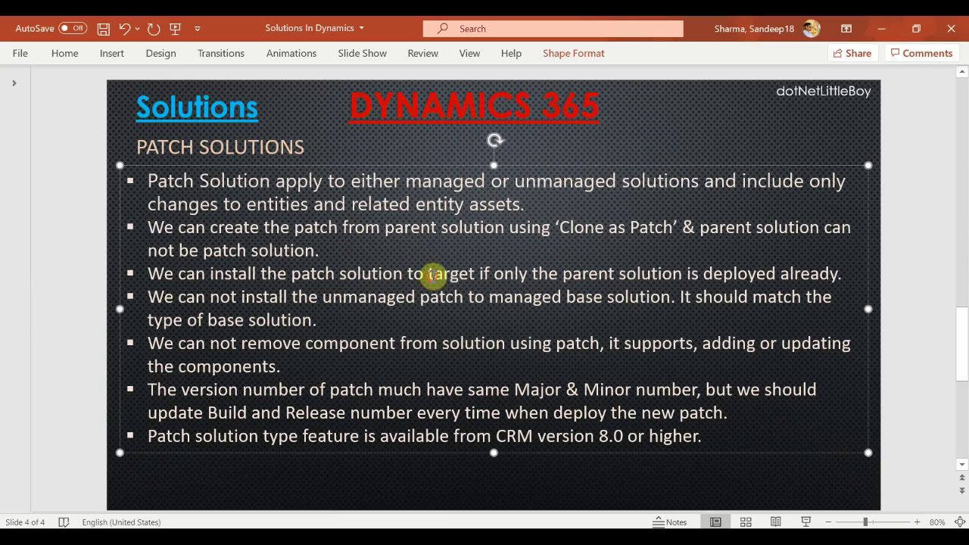
left_click(433, 275)
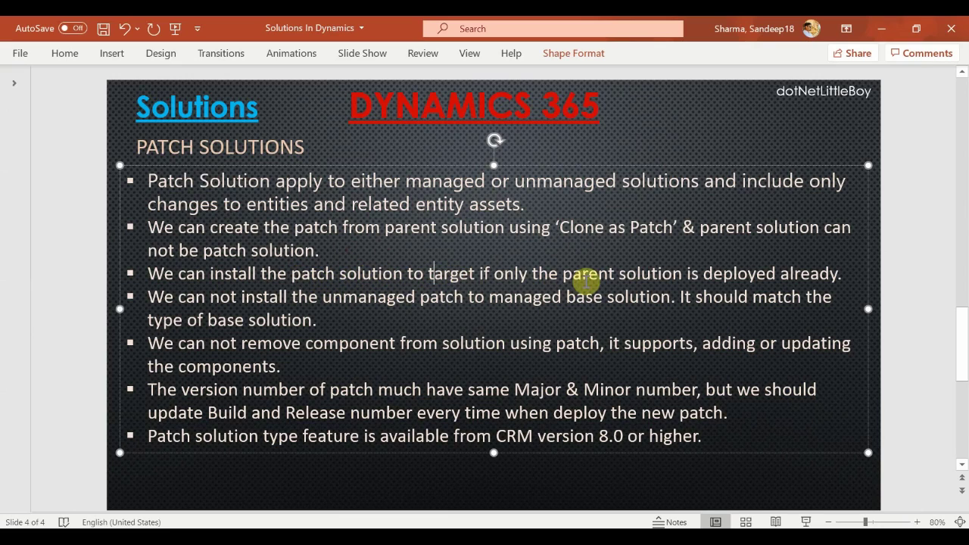
left_click(581, 275)
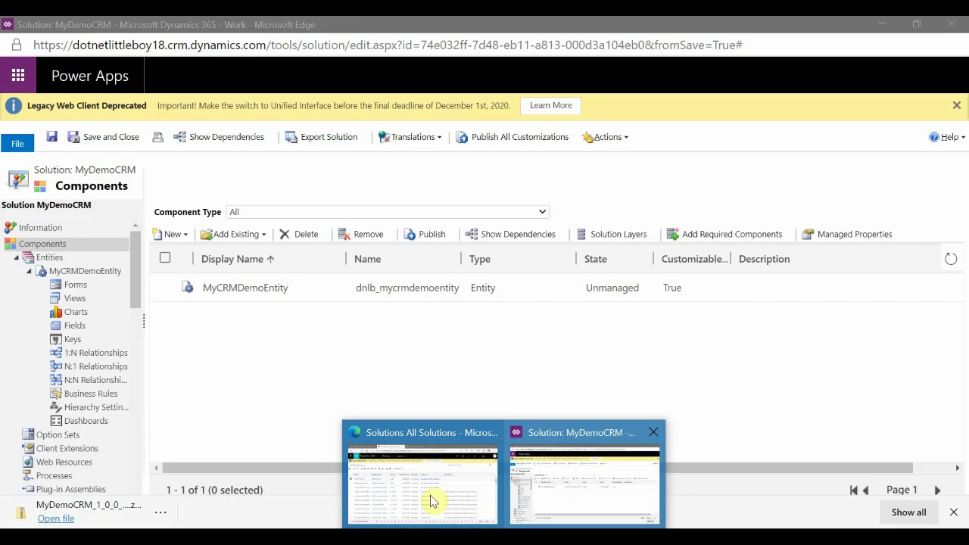
Switch to the dotnetlittleboy18 solutions list in Edge, examine the version fields for cloning MyDemoCRM to a patch, and cancel the cloning
left_click(420, 474)
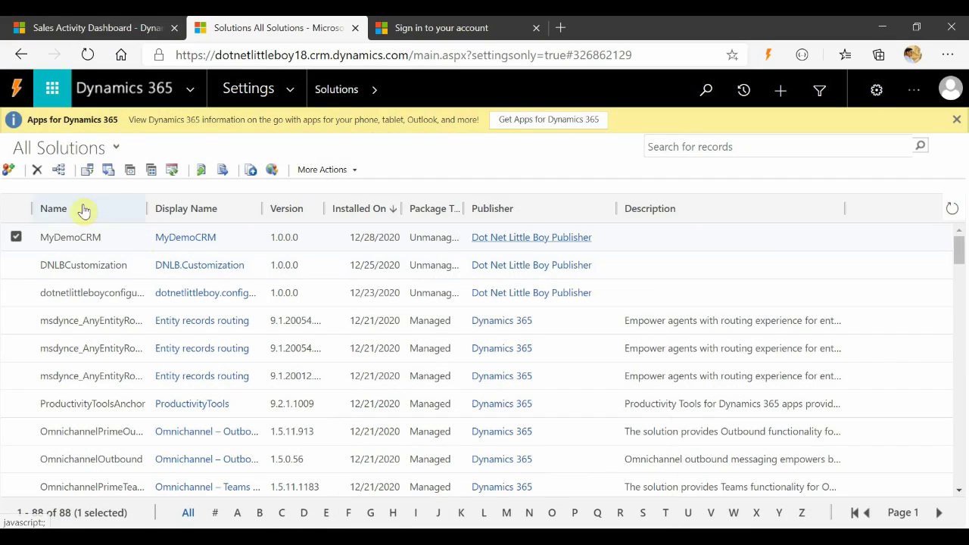
left_click(130, 169)
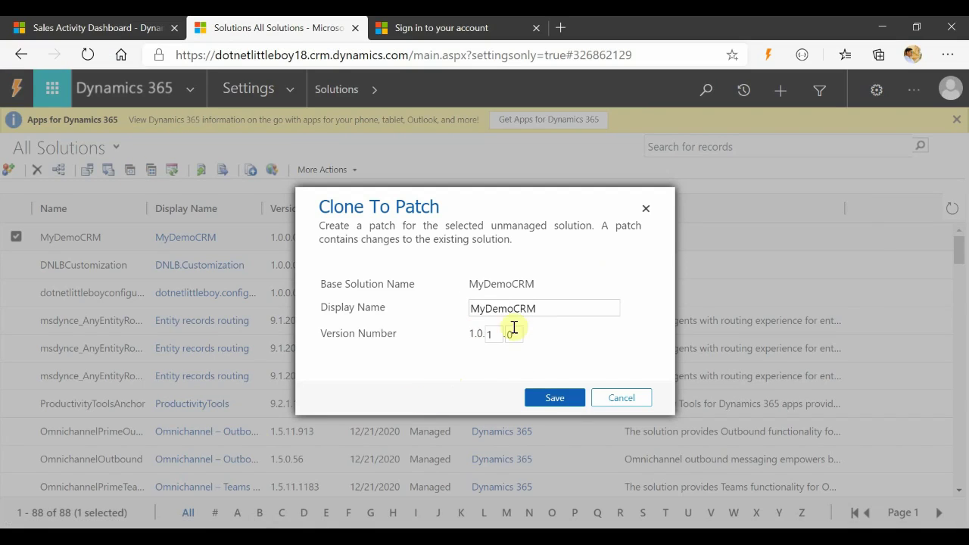
left_click(517, 334)
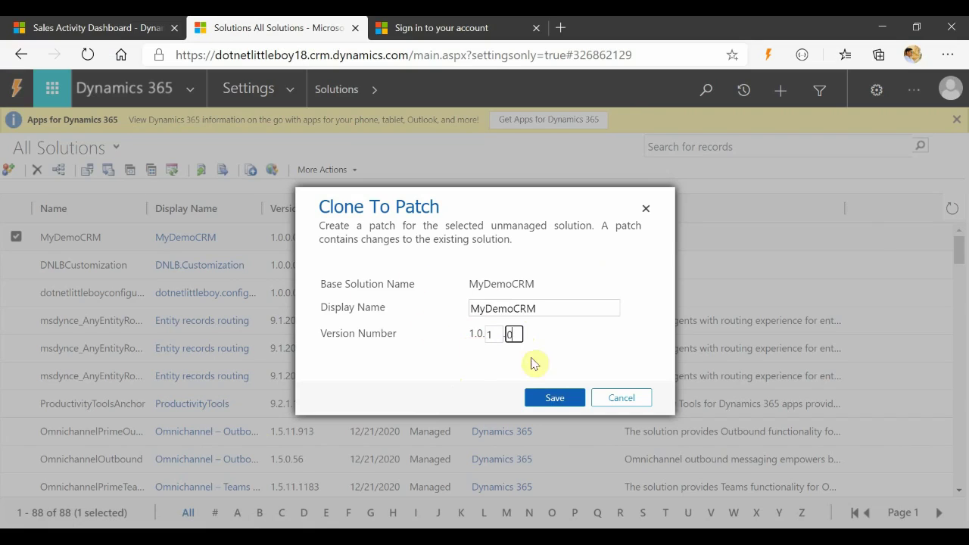
left_click(614, 396)
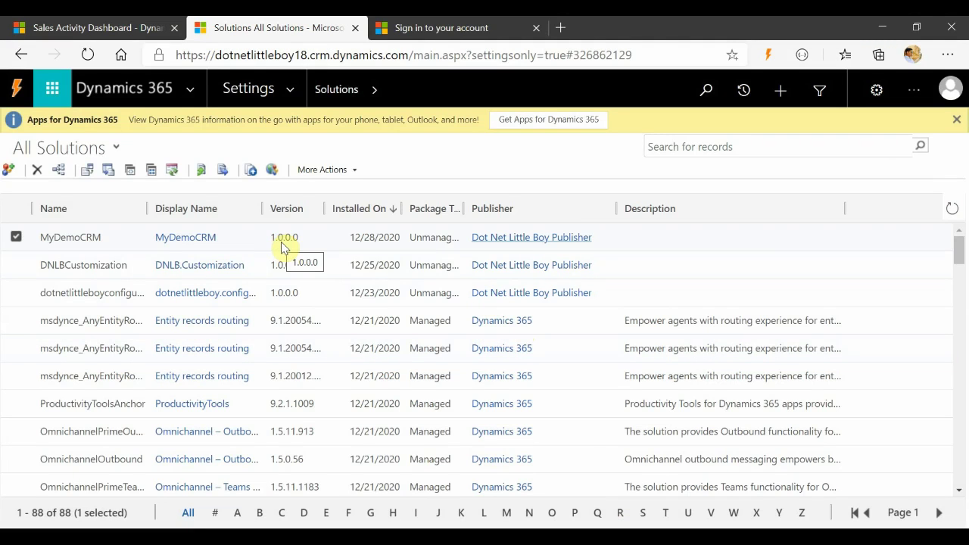
Clone MyDemoCRM to a patch with version 1.0.1.0 and widen the Name column of the refreshed solutions list
left_click(129, 172)
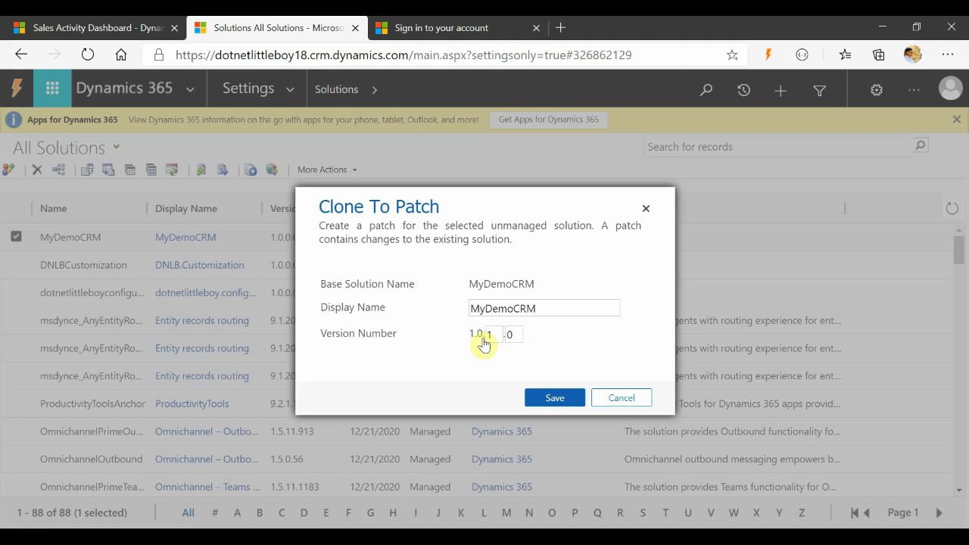
left_click(552, 399)
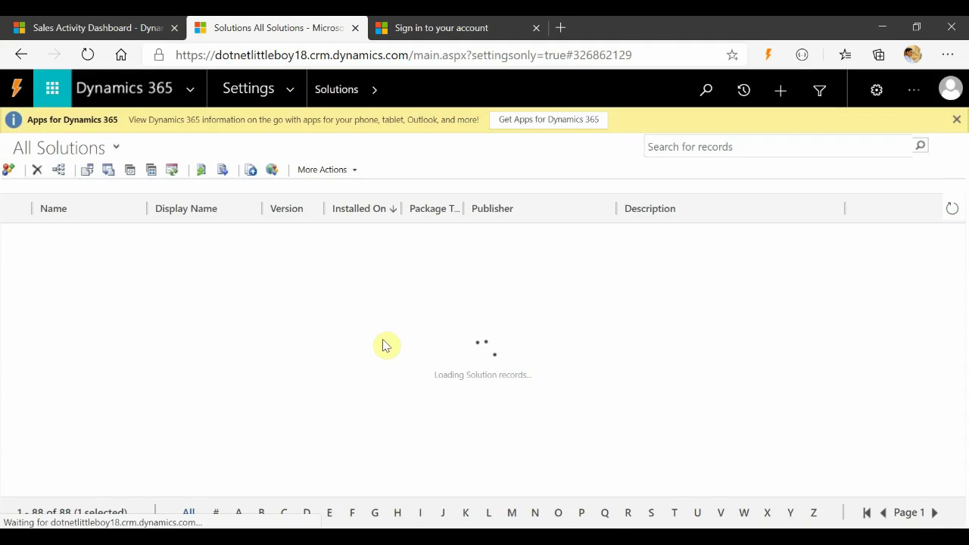
left_click(955, 210)
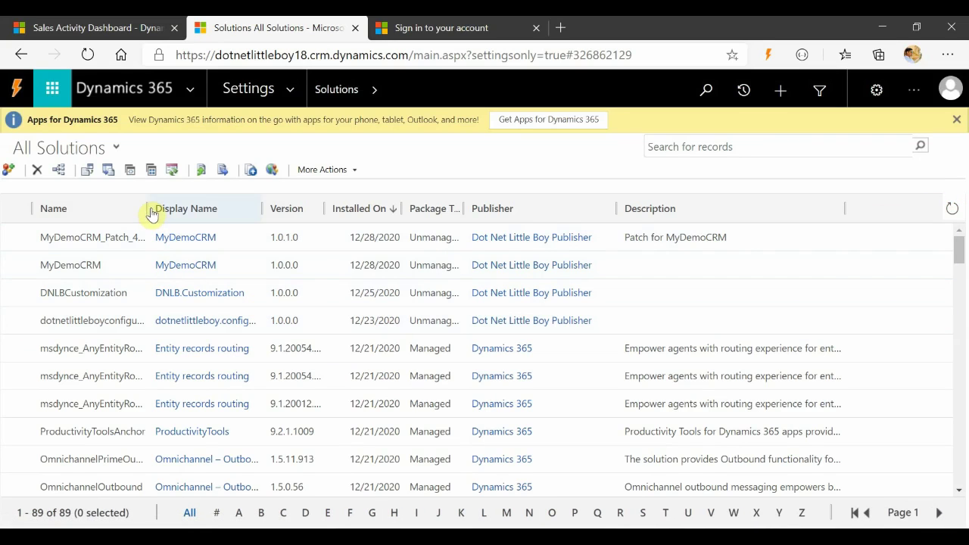
left_click_drag(149, 213, 228, 209)
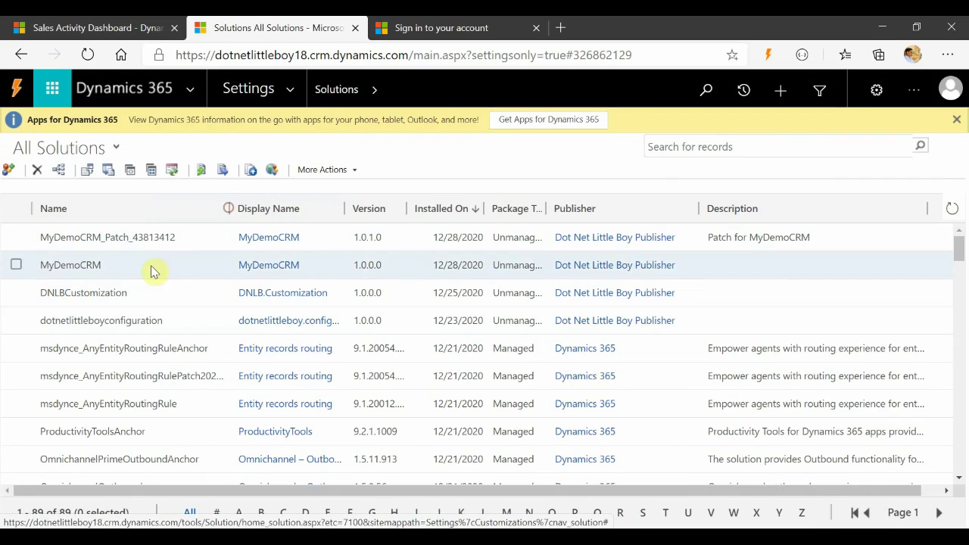
Compare the rows of the MyDemoCRM patch and its parent solution, and open the patch solution to check its components
left_click(191, 244)
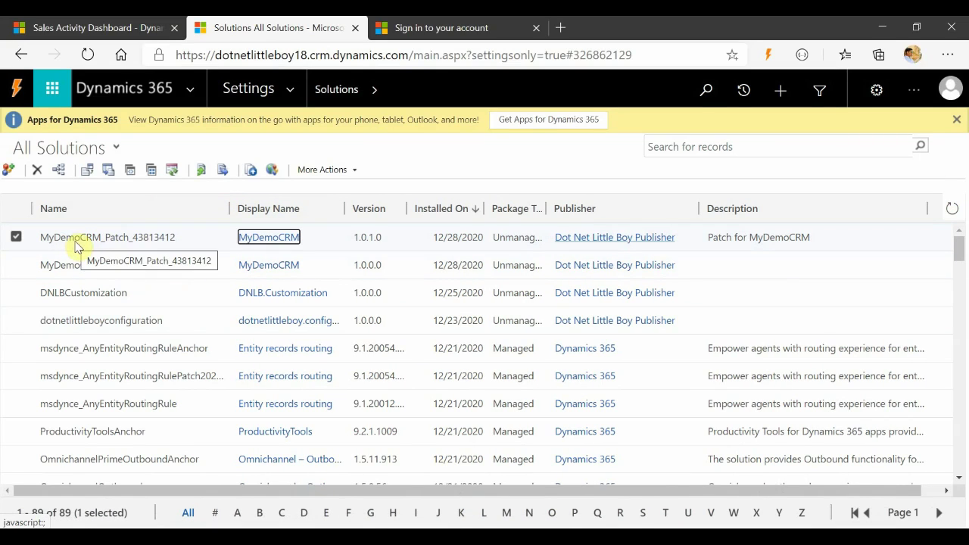
left_click(15, 265)
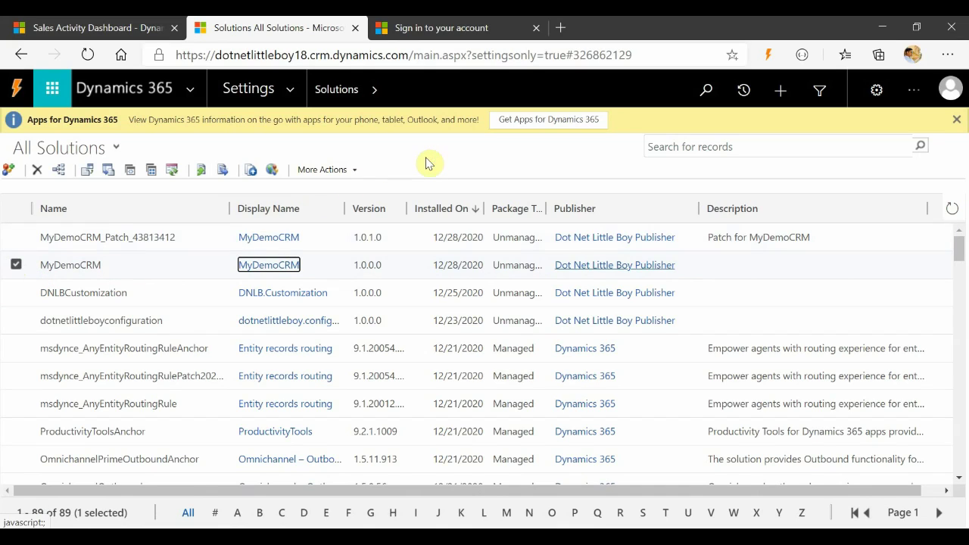
left_click(75, 247)
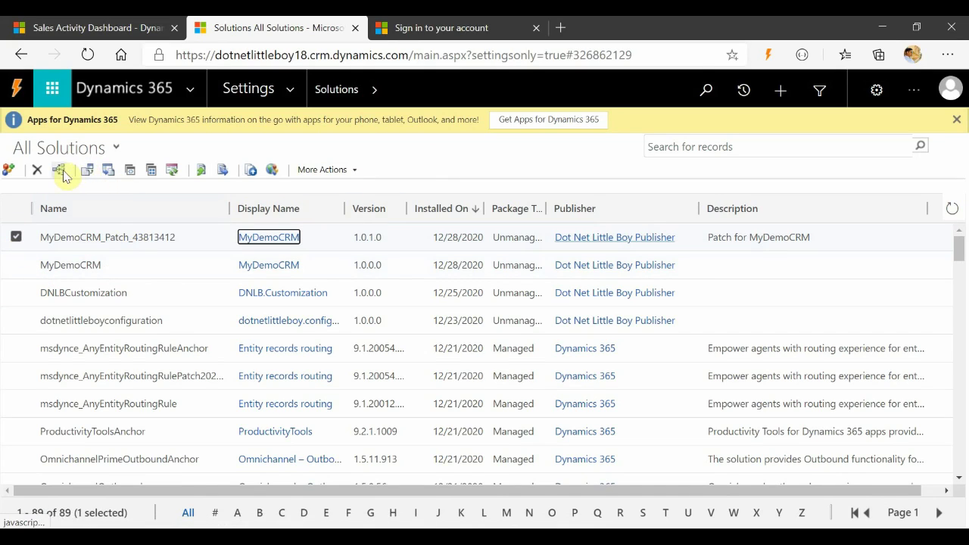
left_click(258, 242)
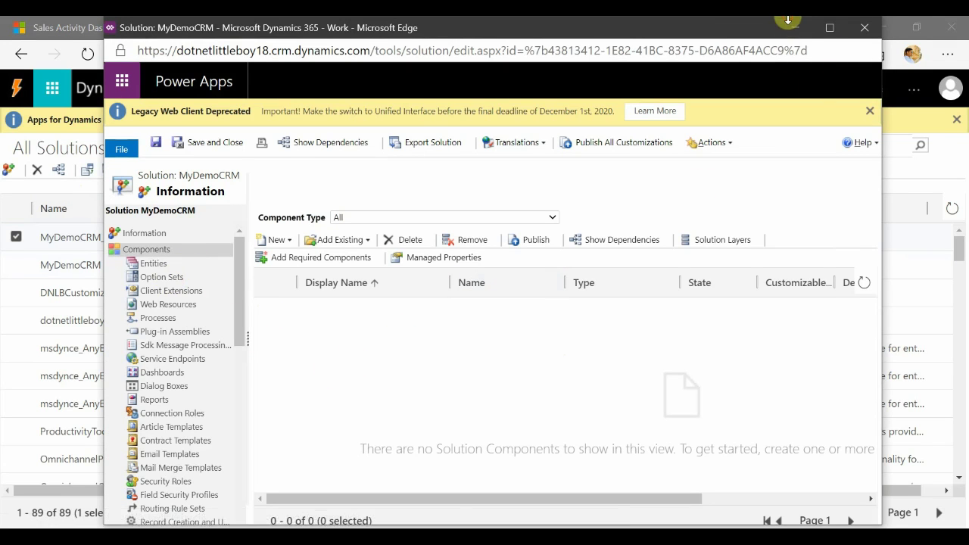
key("ctrl+w")
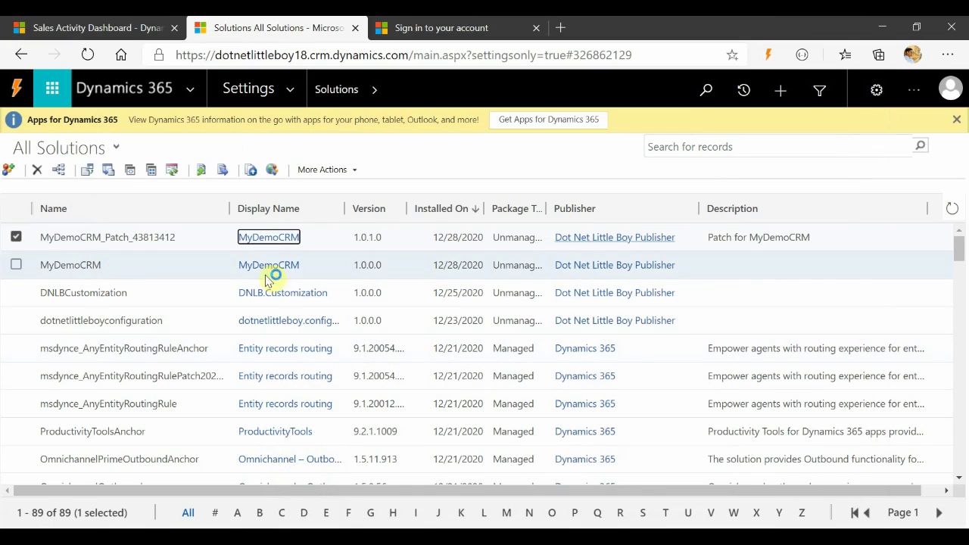
Open the parent MyDemoCRM solution and examine its components and entities
left_click(265, 266)
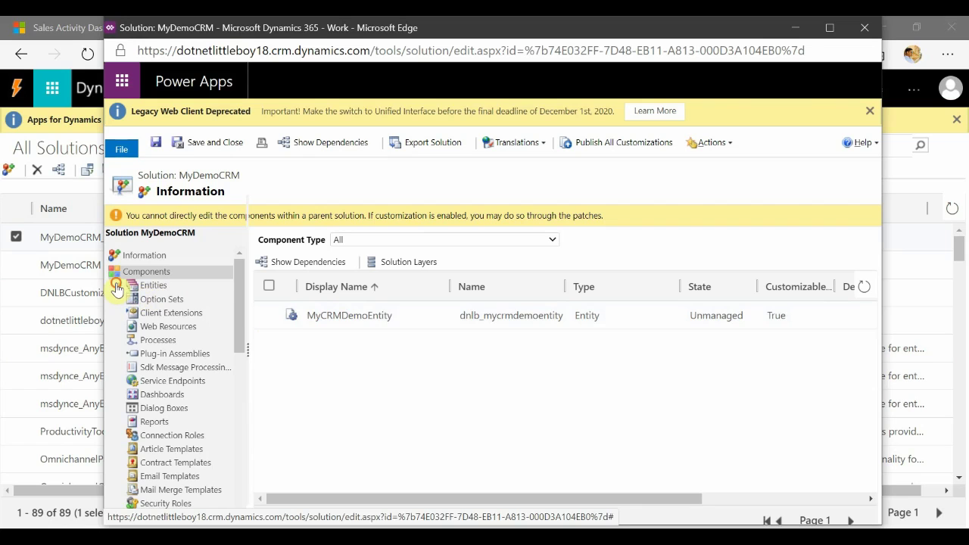
left_click(116, 287)
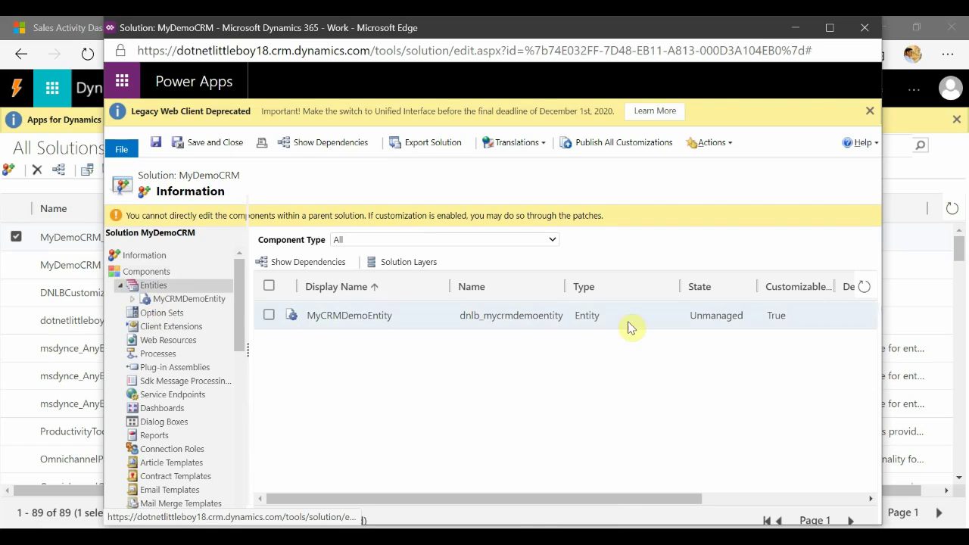
left_click(795, 27)
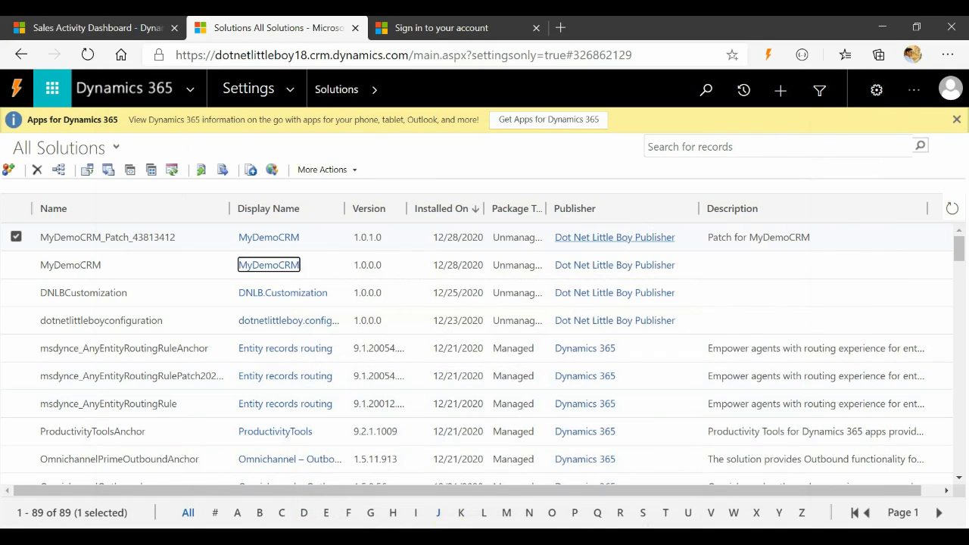
In the MyDemoCRM patch solution, choose the existing MyCRMDemoEntity as the entity to add
mouse_move(503, 538)
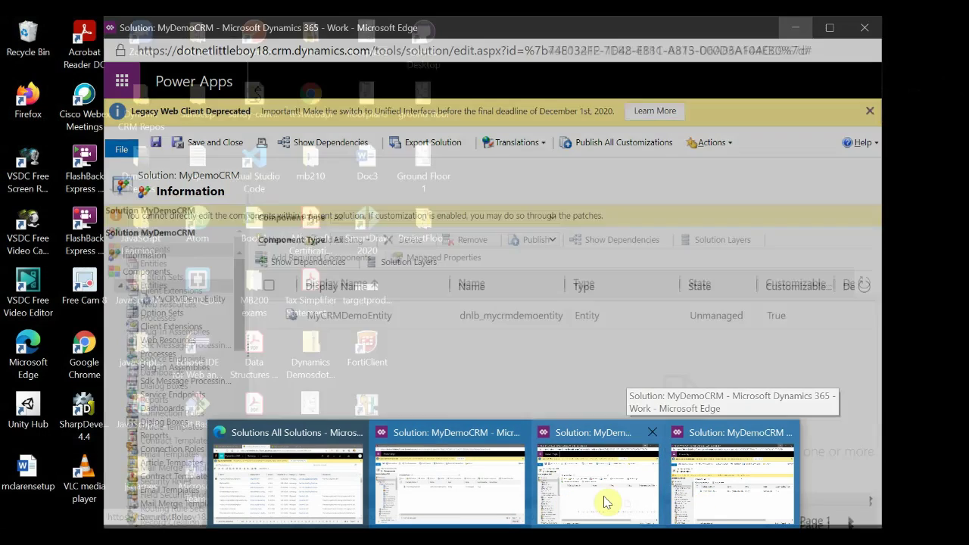
left_click(703, 502)
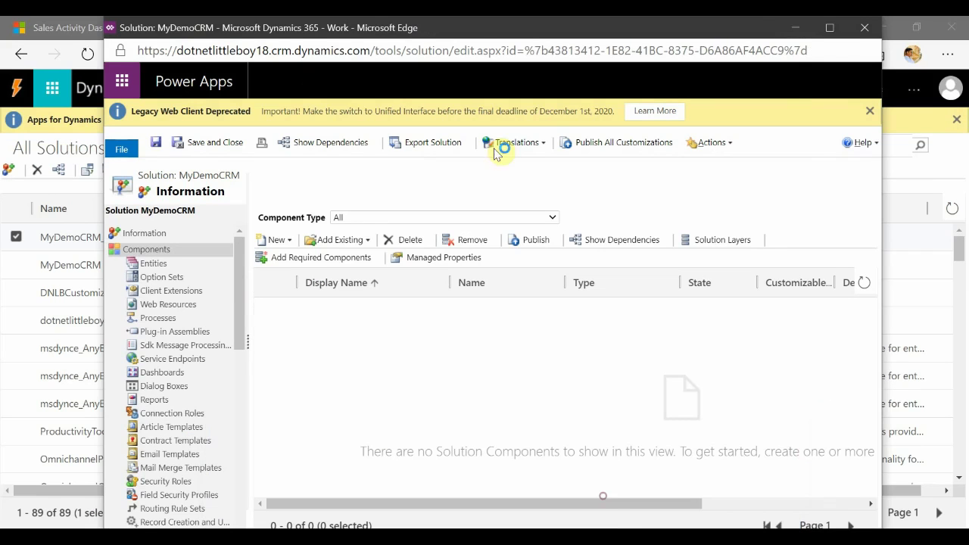
left_click(148, 269)
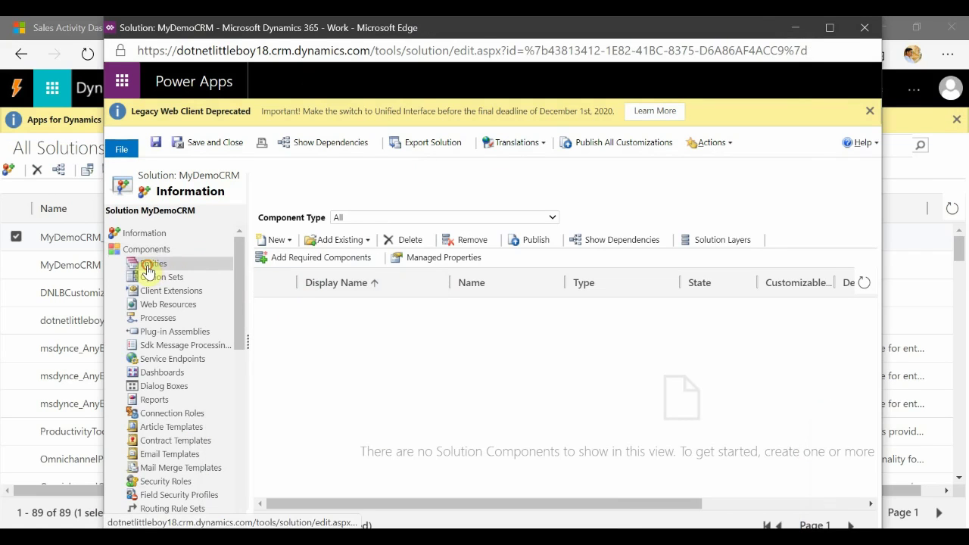
left_click(333, 250)
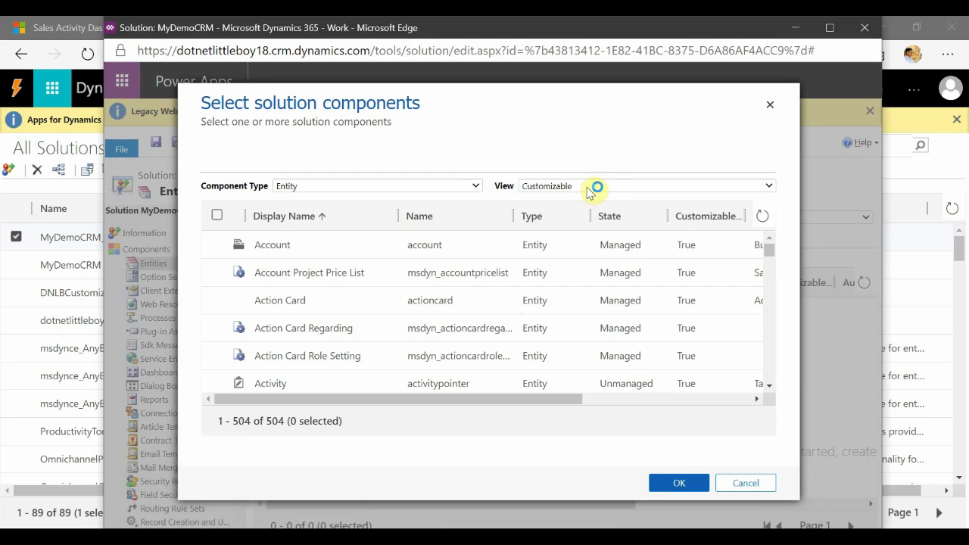
scroll(540, 275, "down", 10)
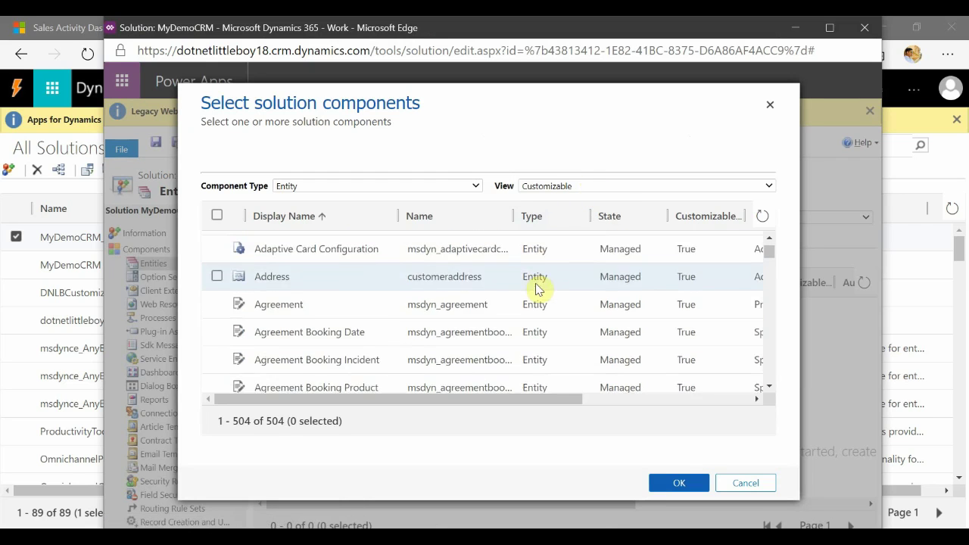
left_click_drag(768, 256, 764, 307)
scroll(462, 333, "down", 8)
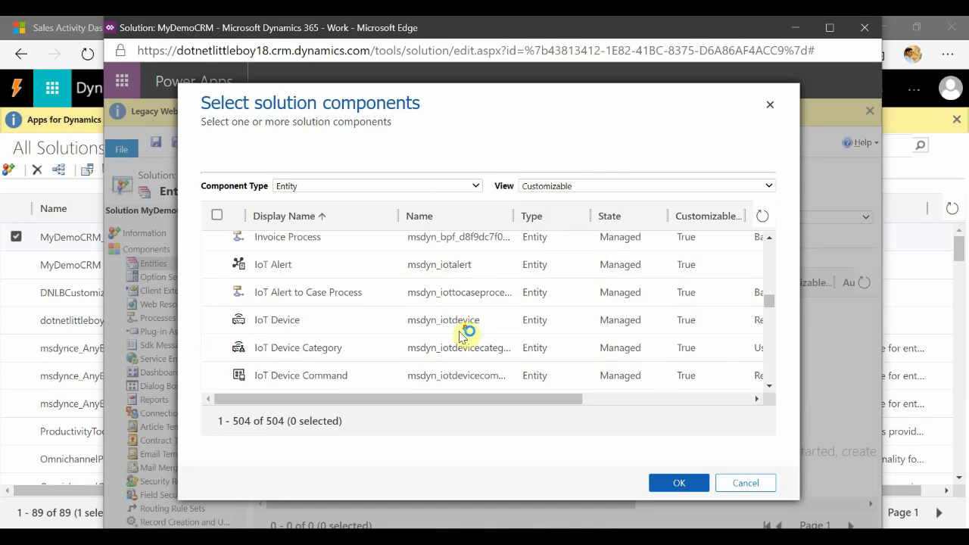
scroll(462, 333, "down", 12)
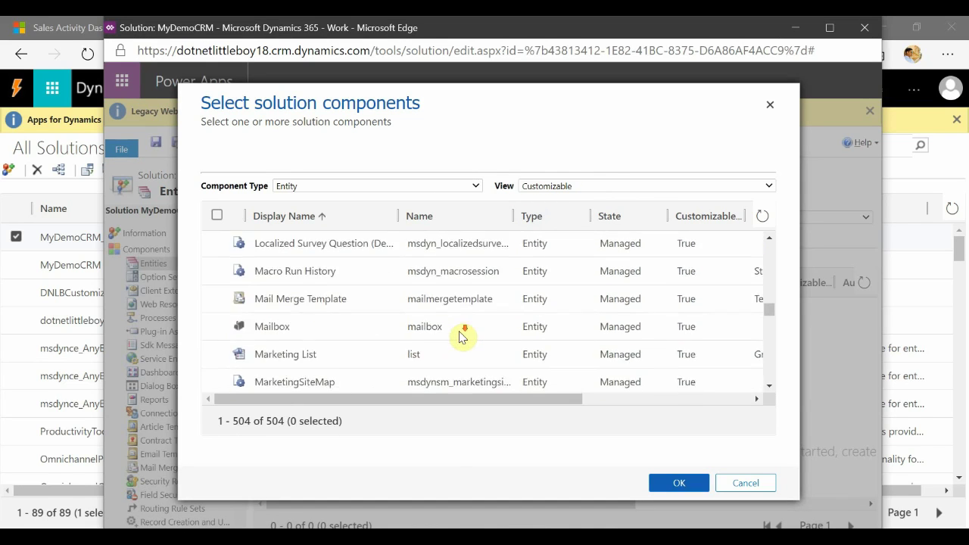
scroll(462, 333, "down", 4)
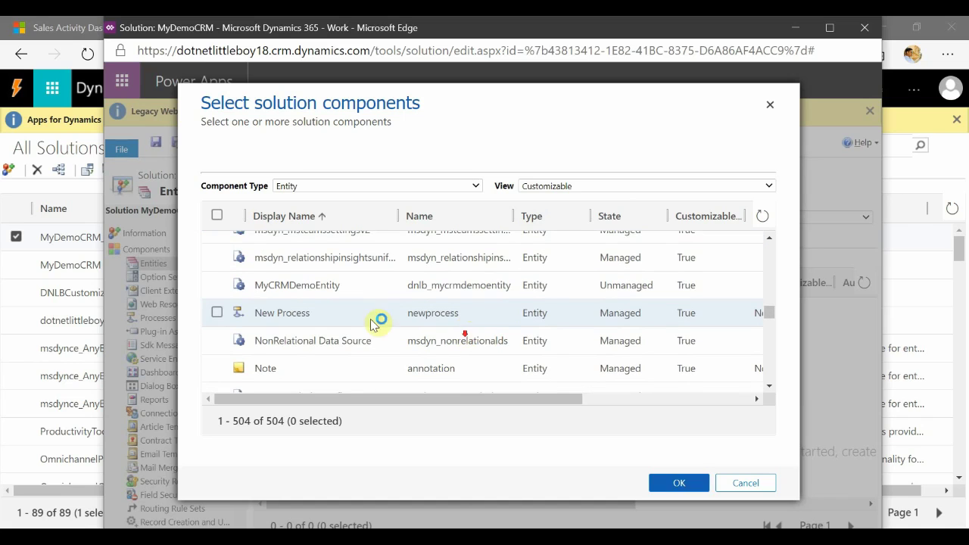
left_click(216, 285)
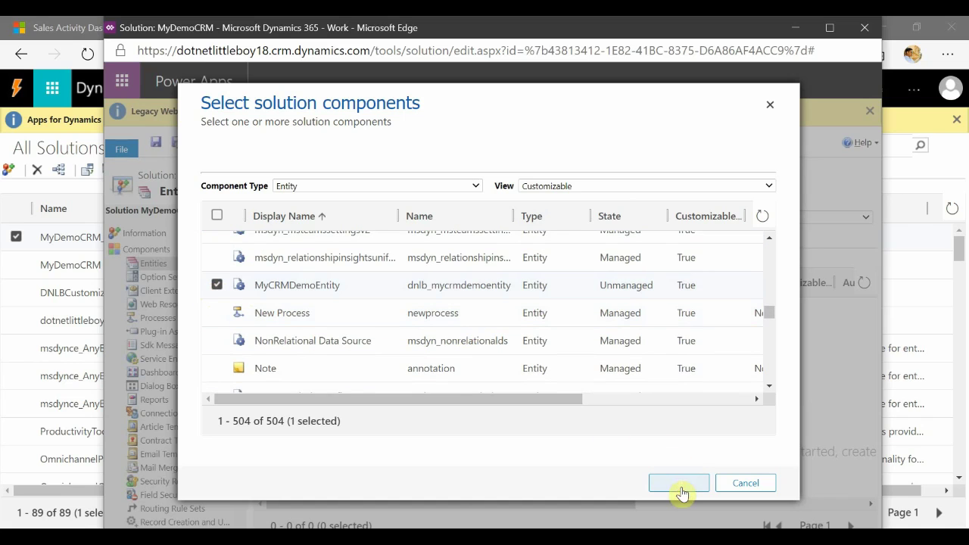
left_click(677, 484)
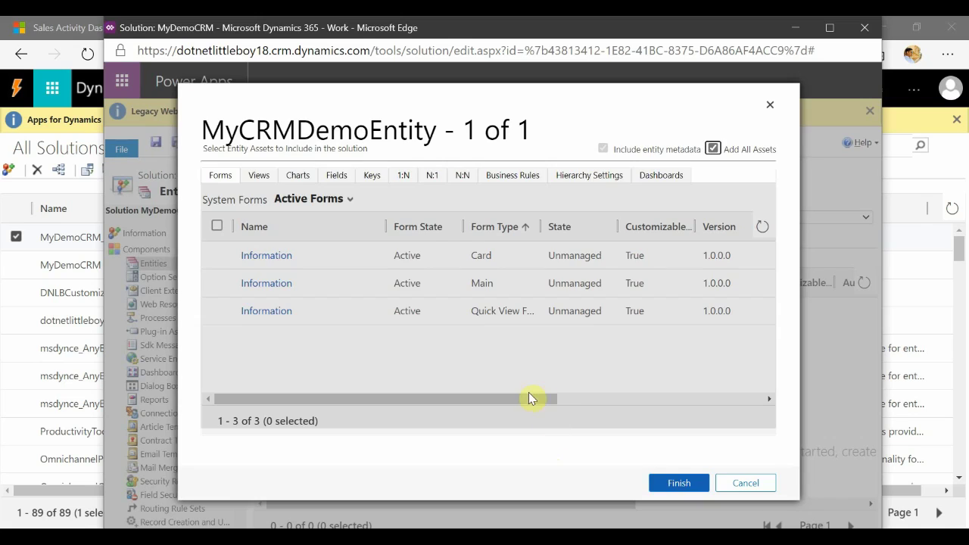
Exclude all assets and the entity metadata of MyCRMDemoEntity, and select only its dnlb_name field for the patch
left_click(735, 149)
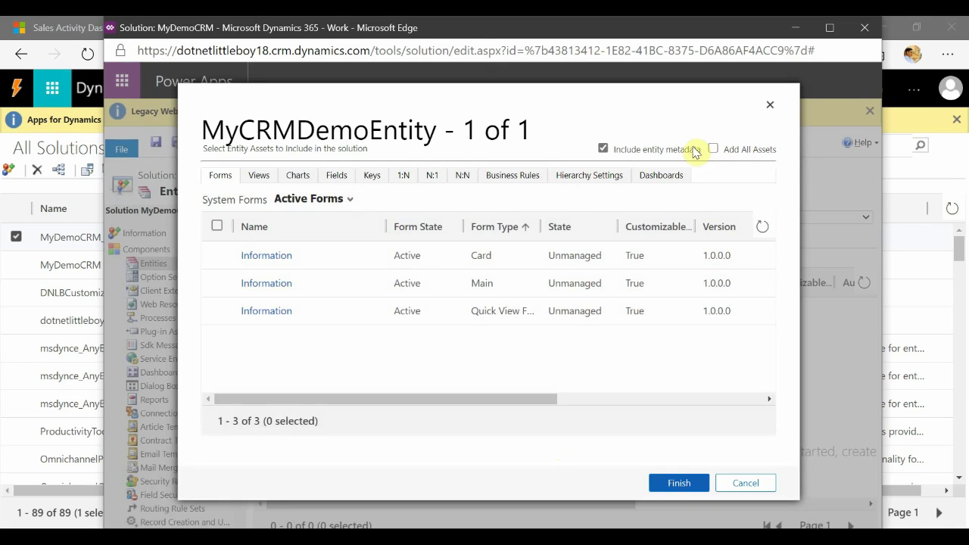
left_click(668, 151)
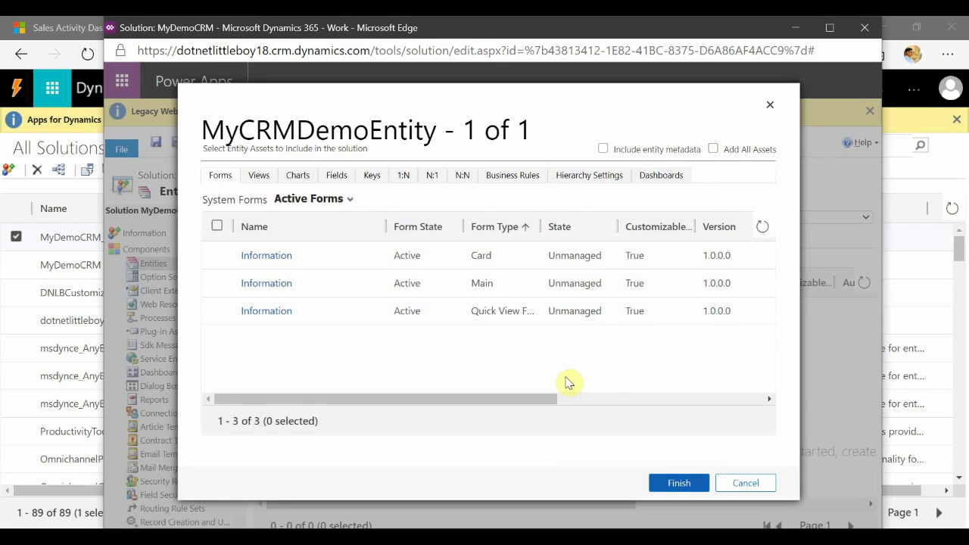
left_click(338, 175)
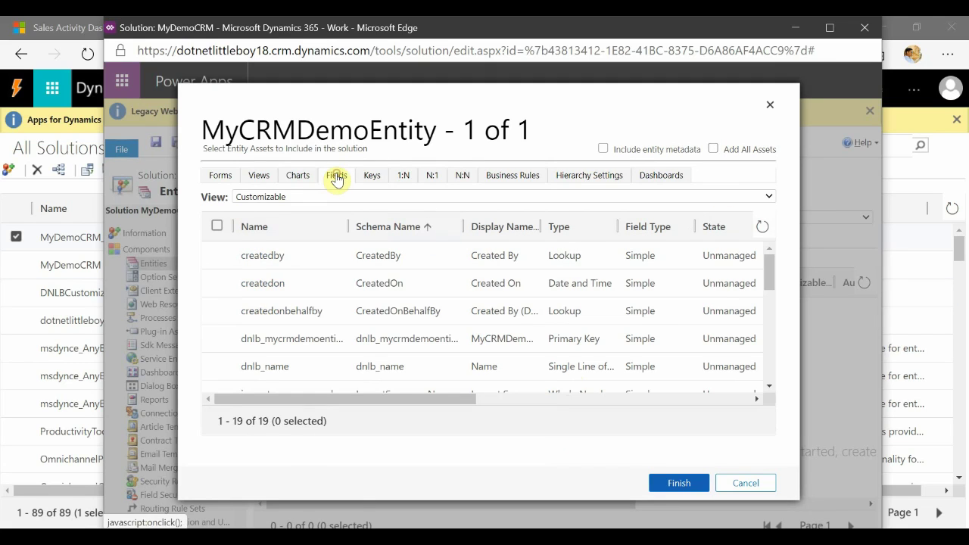
scroll(412, 340, "down", 1)
scroll(411, 340, "up", 1)
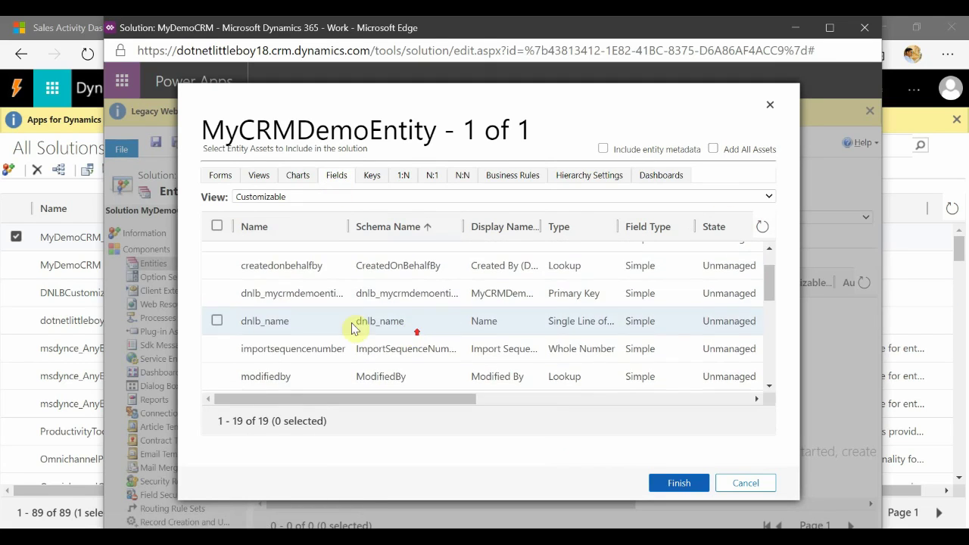
left_click(216, 321)
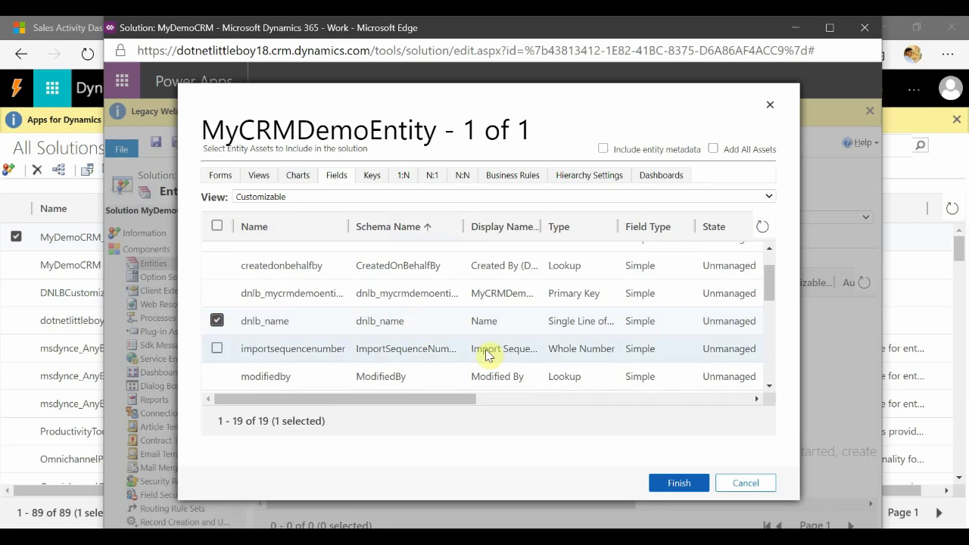
Review the entity's other asset categories and finish adding the selection to the patch without including required components
left_click(691, 487)
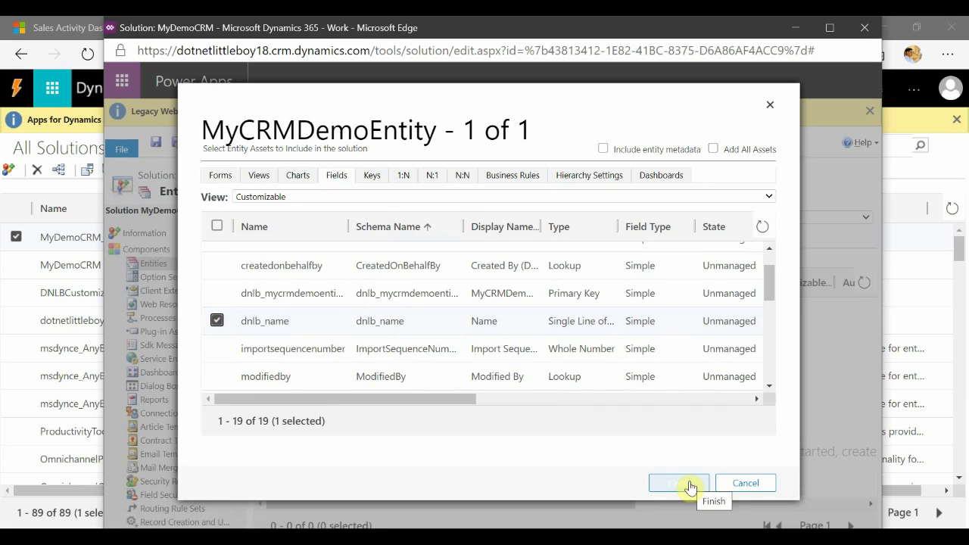
left_click(257, 182)
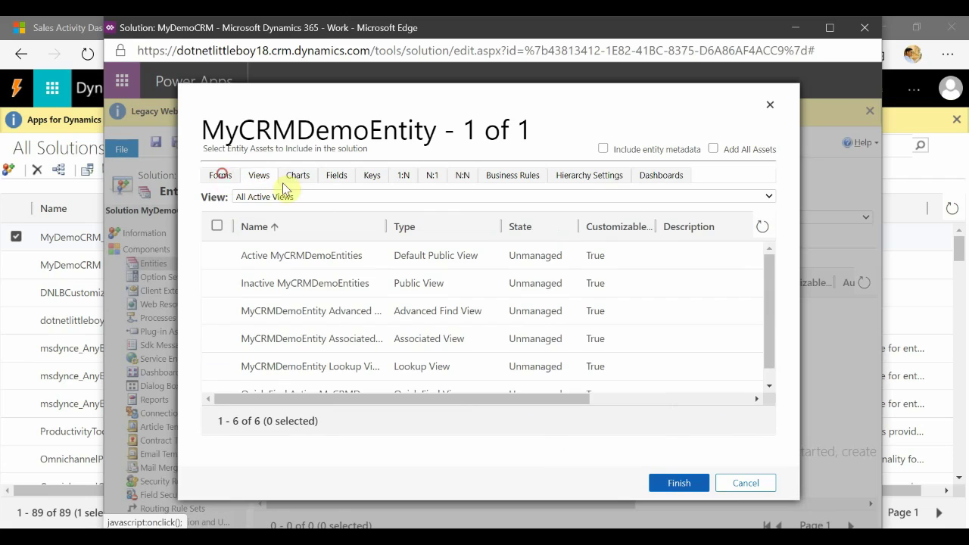
left_click(338, 179)
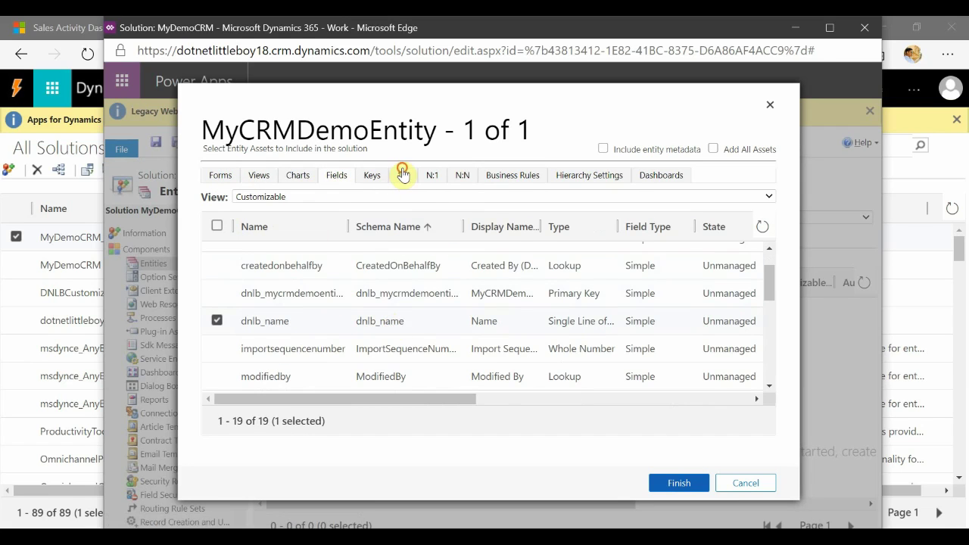
left_click(402, 174)
left_click(431, 176)
left_click(676, 484)
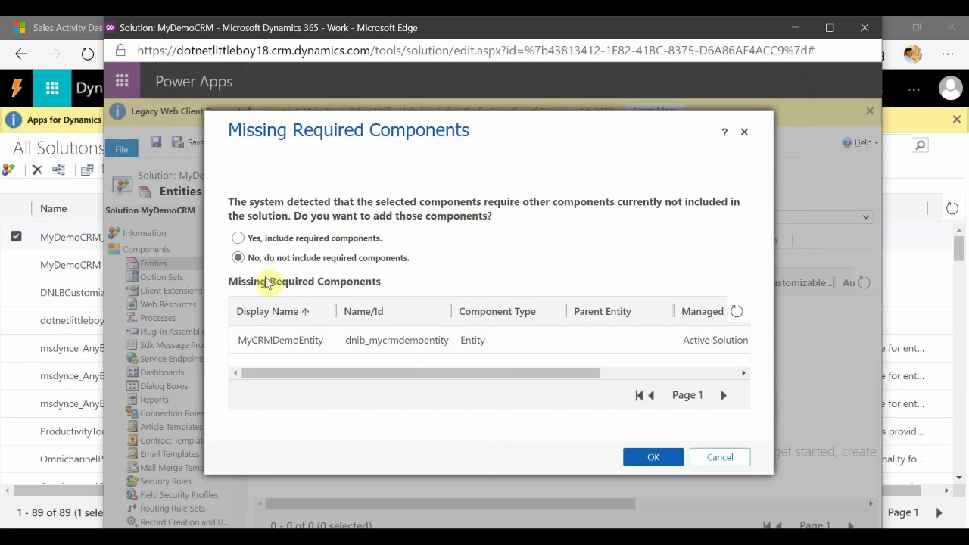
left_click(646, 457)
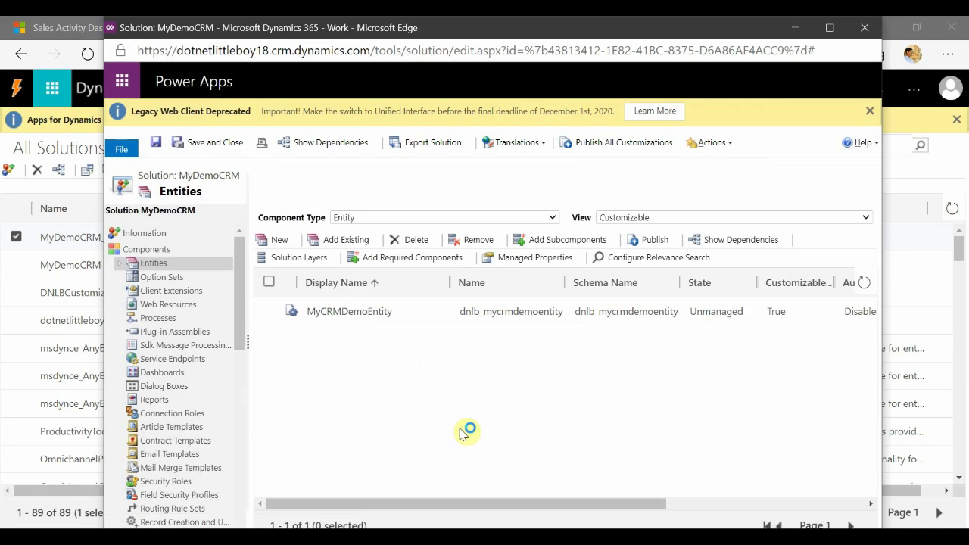
Check the fields, charts and views included under MyCRMDemoEntity in the patch, and return to the full component list
left_click(117, 265)
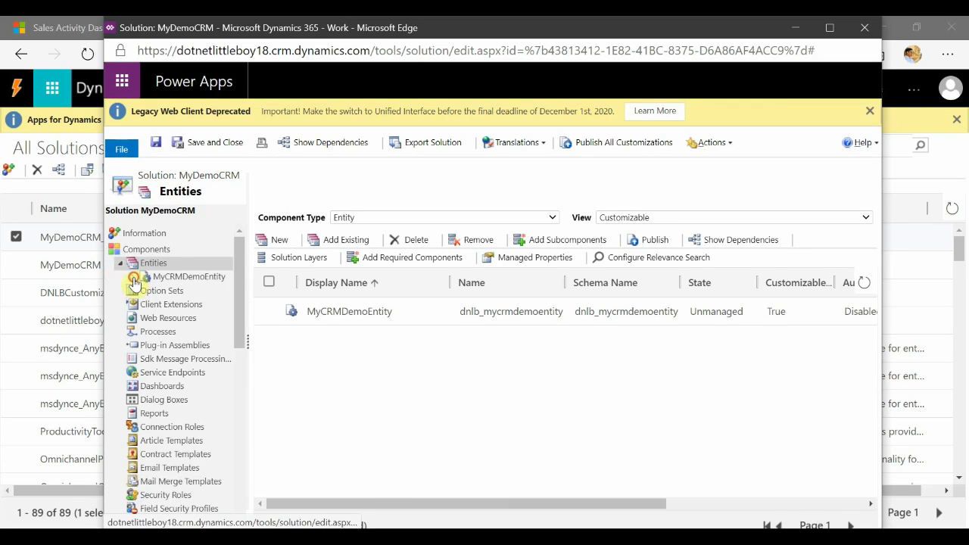
left_click(134, 279)
left_click(178, 333)
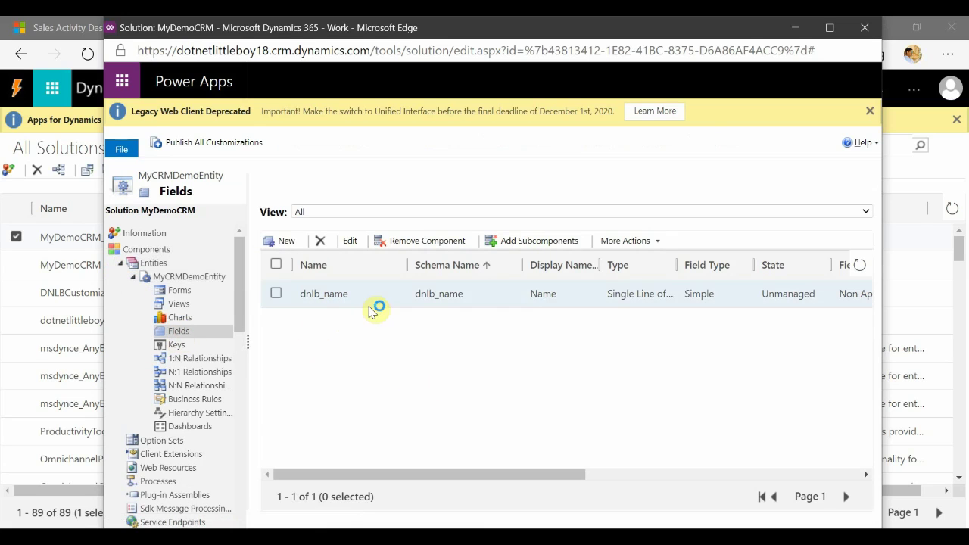
left_click(188, 317)
left_click(192, 305)
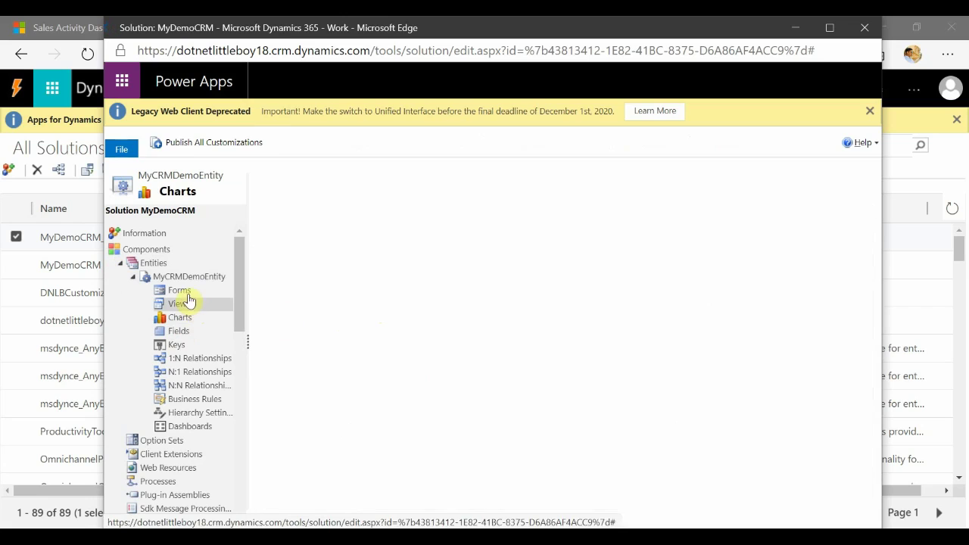
left_click(163, 250)
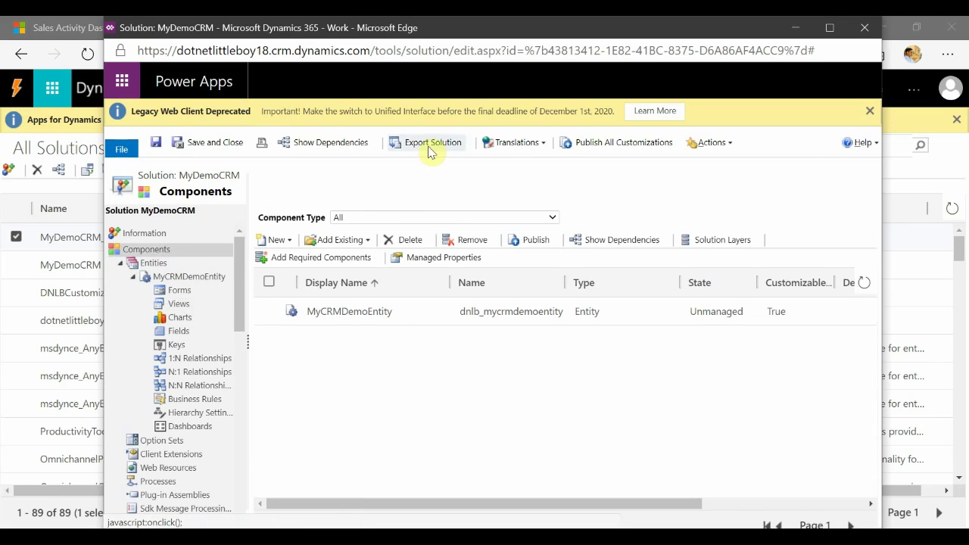
Export the MyDemoCRM patch solution as a managed package without any system settings
left_click(431, 145)
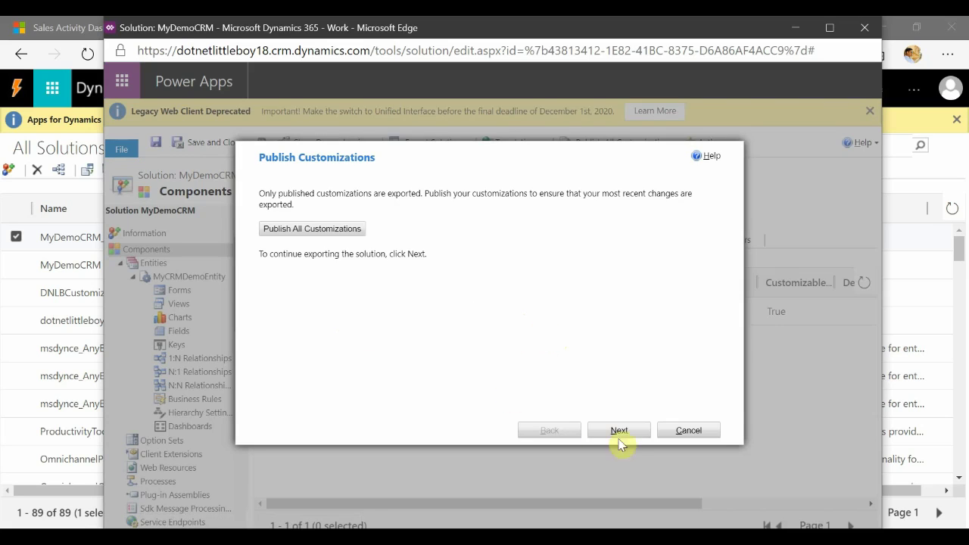
left_click(620, 431)
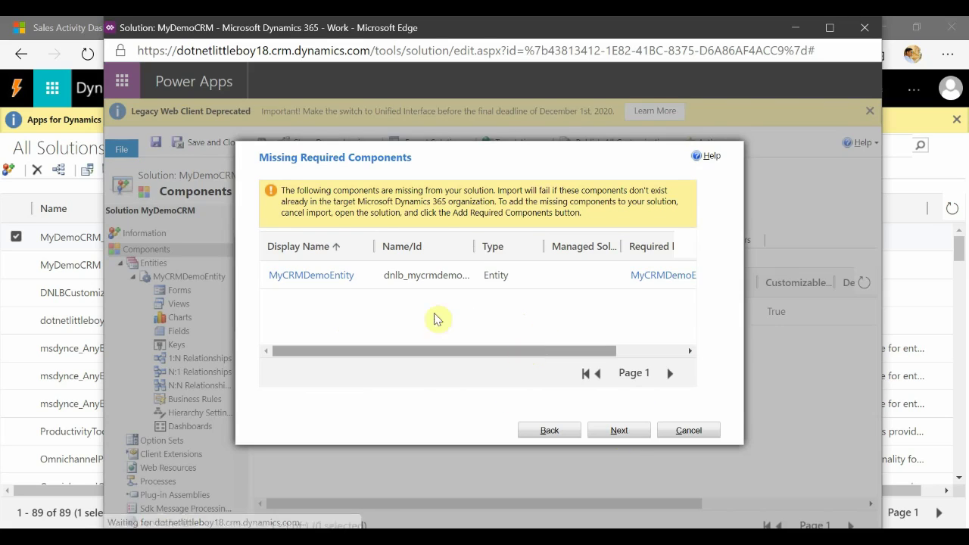
left_click(620, 430)
left_click(619, 430)
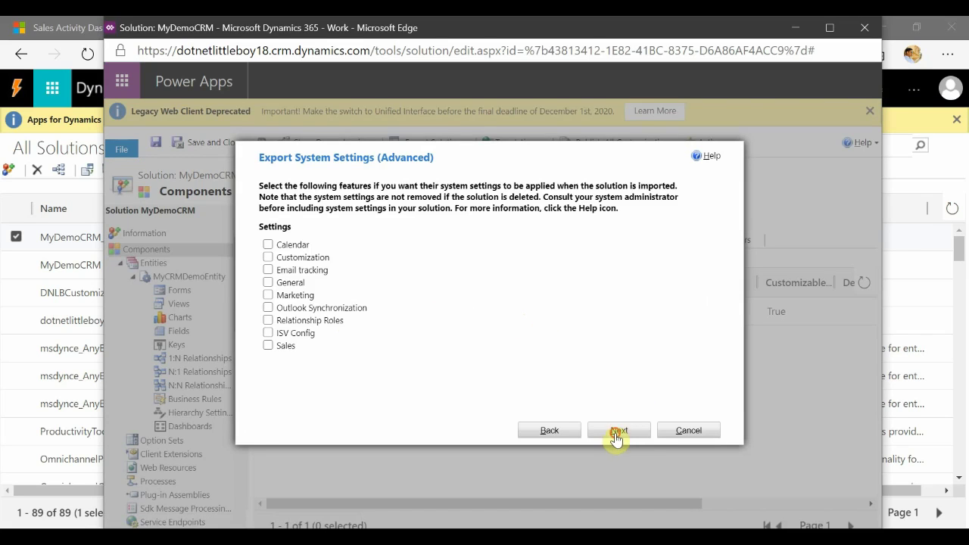
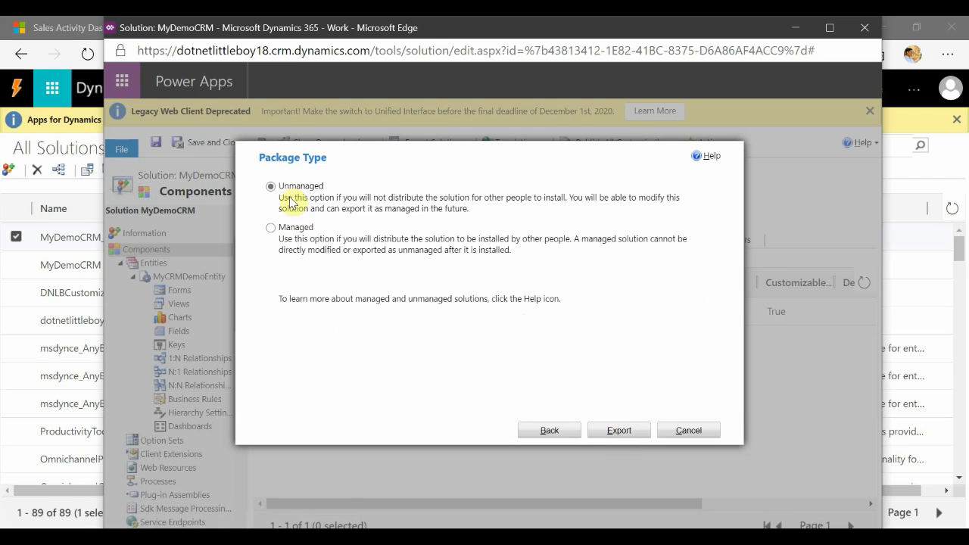
left_click(272, 228)
left_click(619, 432)
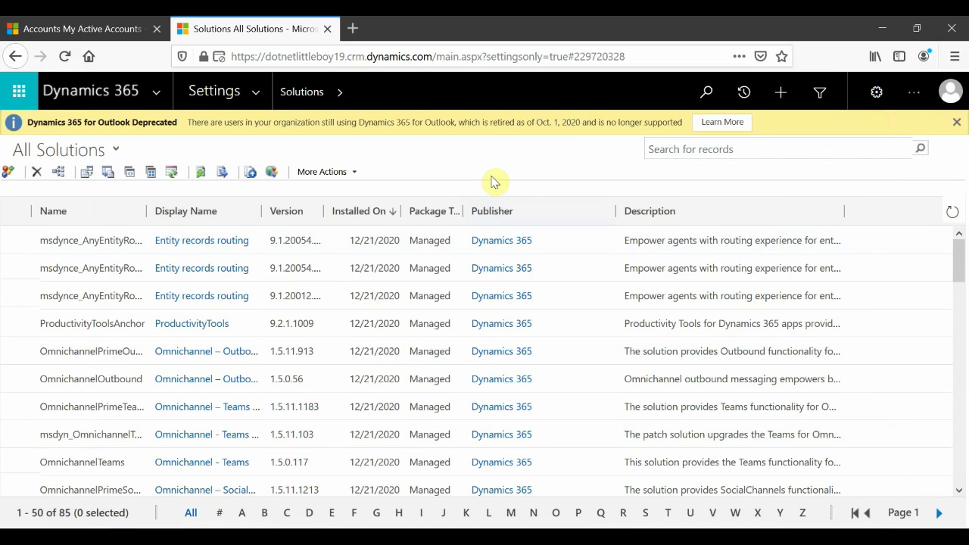
In the target organization in Firefox, try to import MyDemoCRM_Patch_43813412_1_0_1_0_managed.zip, and close the import window
left_click(88, 173)
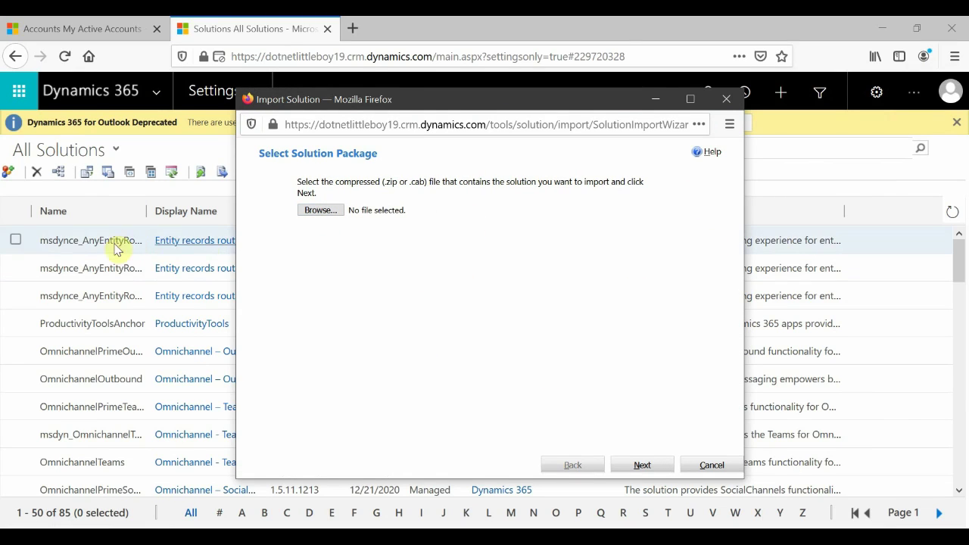
left_click(330, 212)
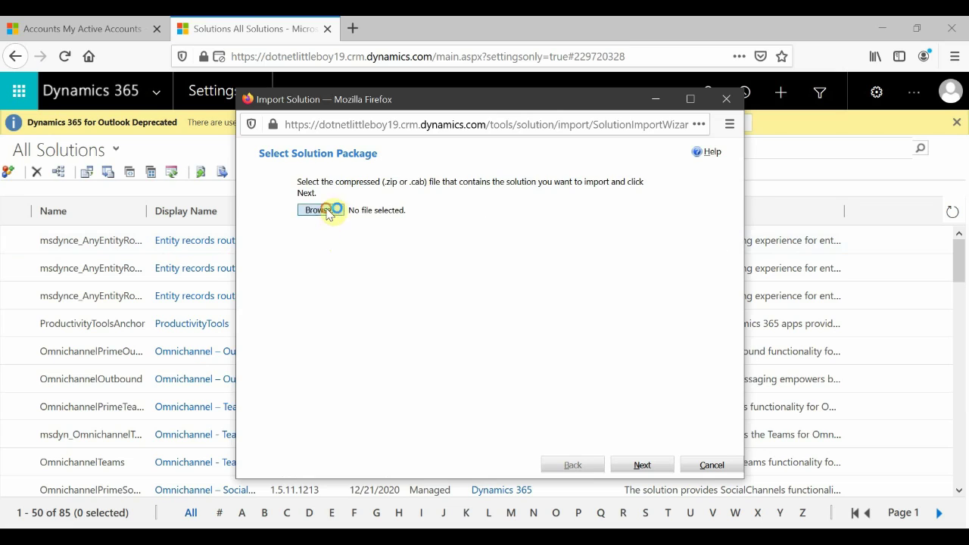
left_click(477, 237)
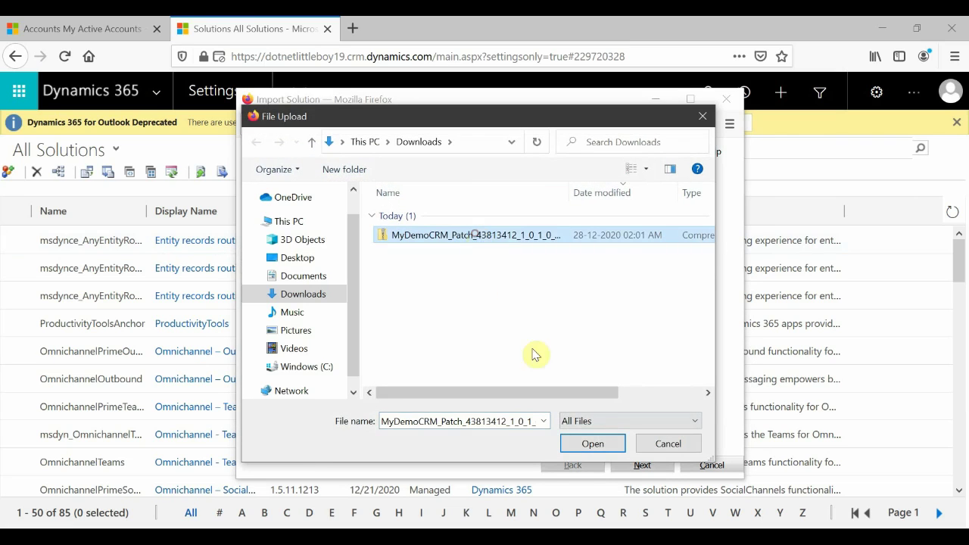
left_click(594, 445)
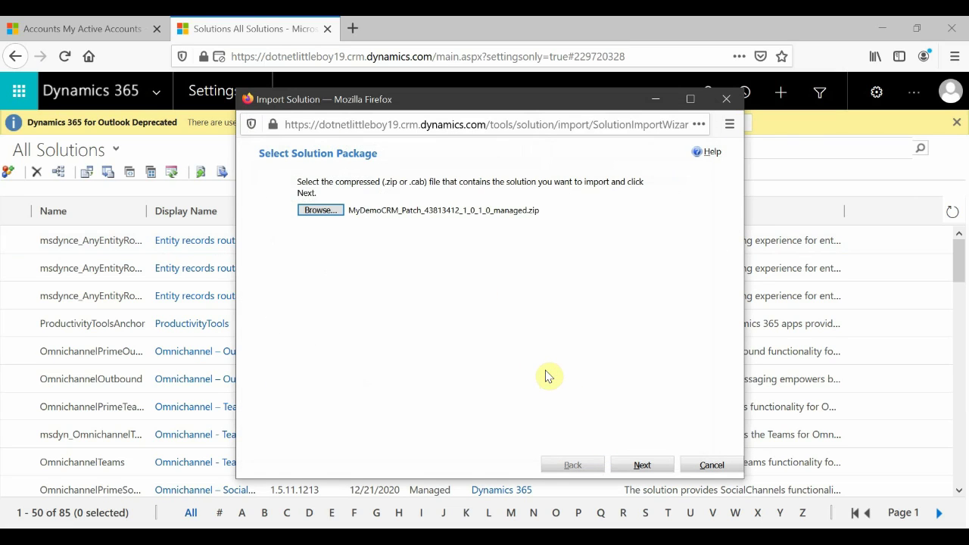
left_click(630, 469)
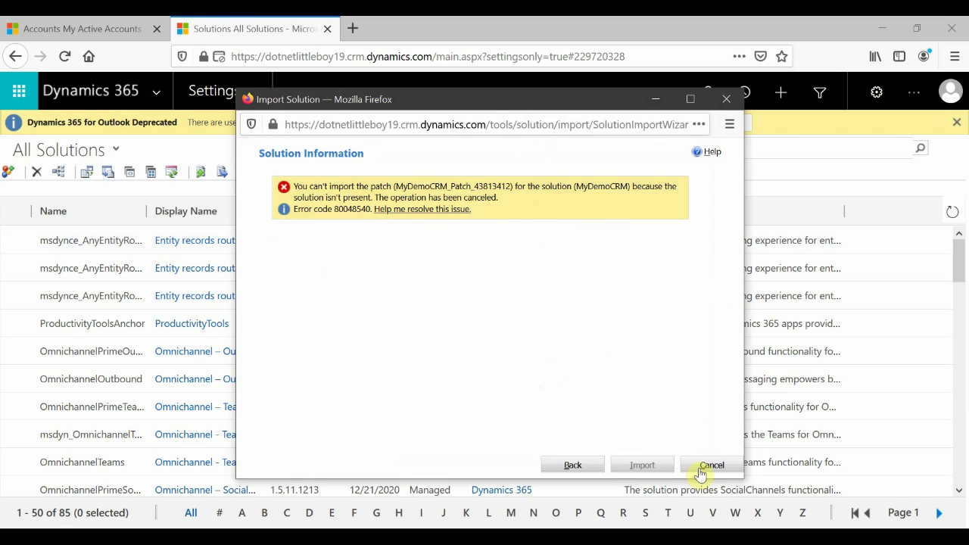
left_click(729, 106)
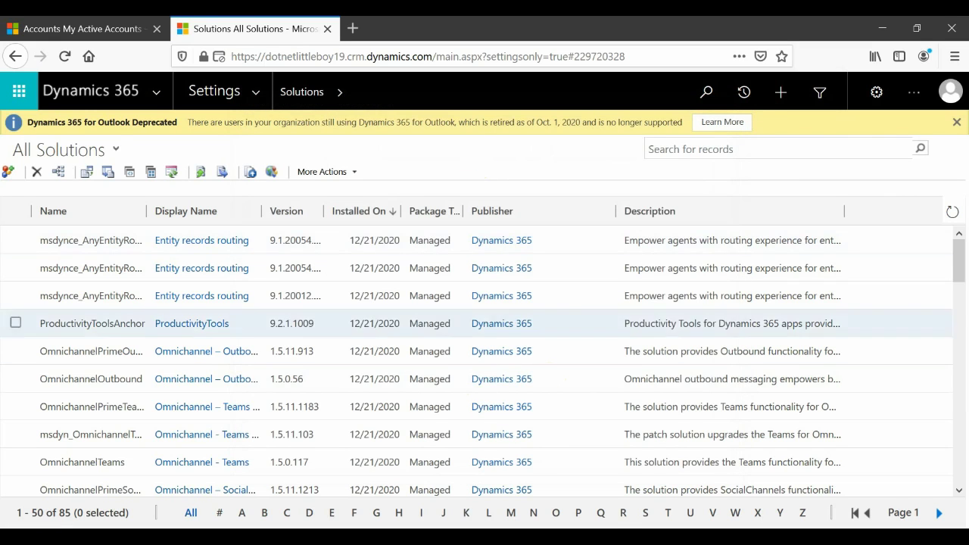
Switch back to the source organization in Edge and open the parent MyDemoCRM solution, version 1.0.0.0
mouse_move(563, 514)
left_click(287, 481)
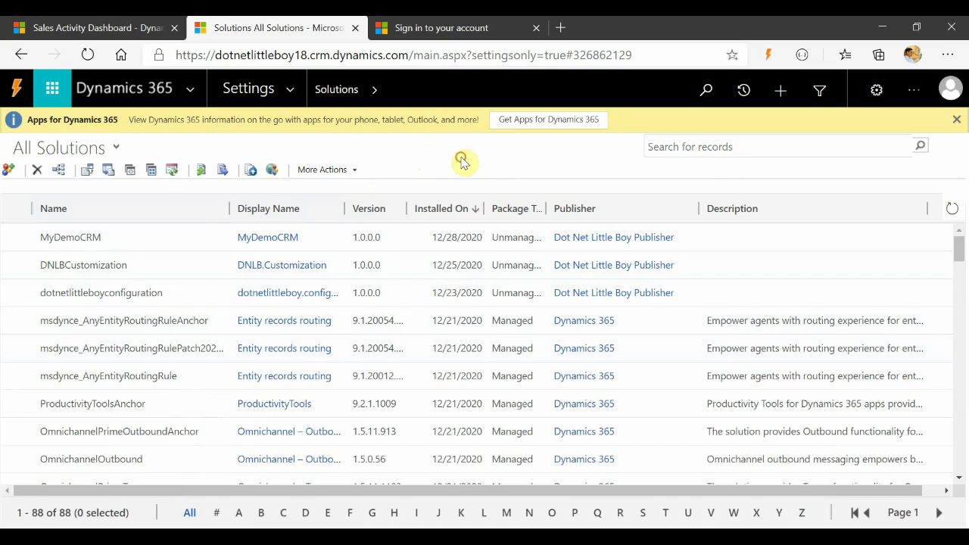
double_click(69, 246)
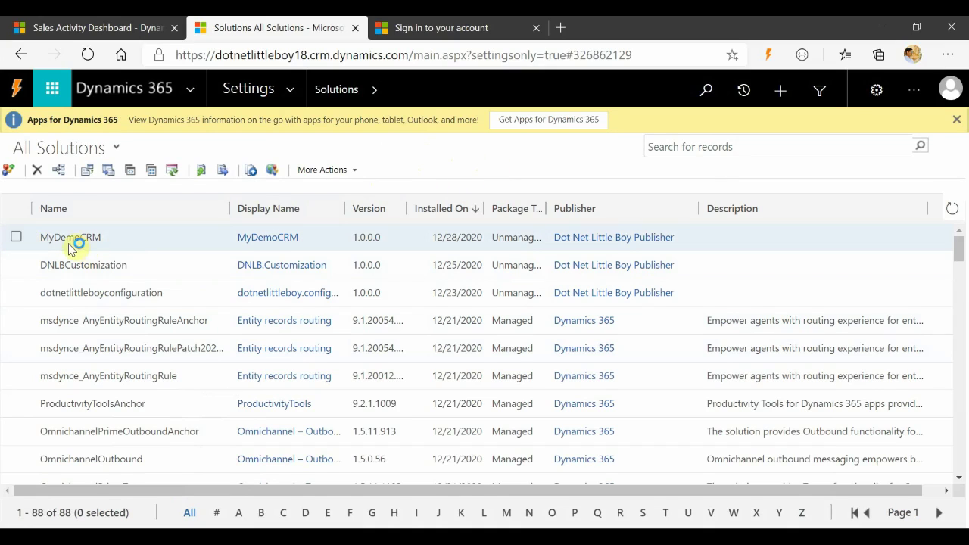
left_click(16, 239)
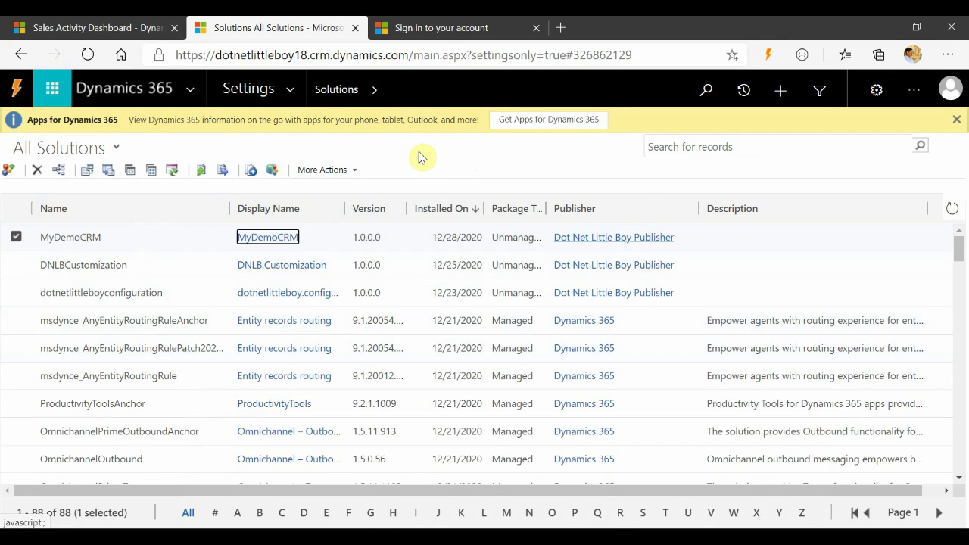
left_click(254, 240)
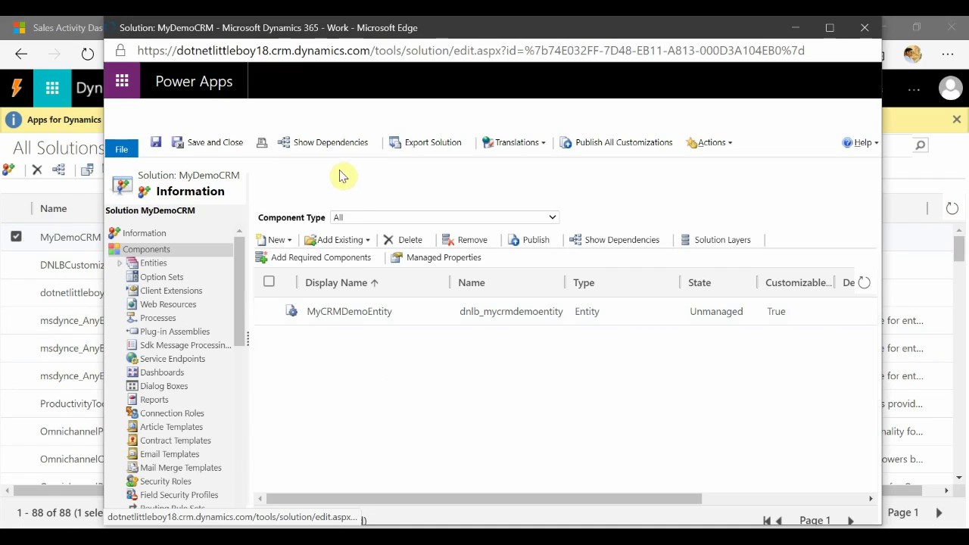
Export the parent MyDemoCRM solution as a managed package without any system settings
left_click(426, 146)
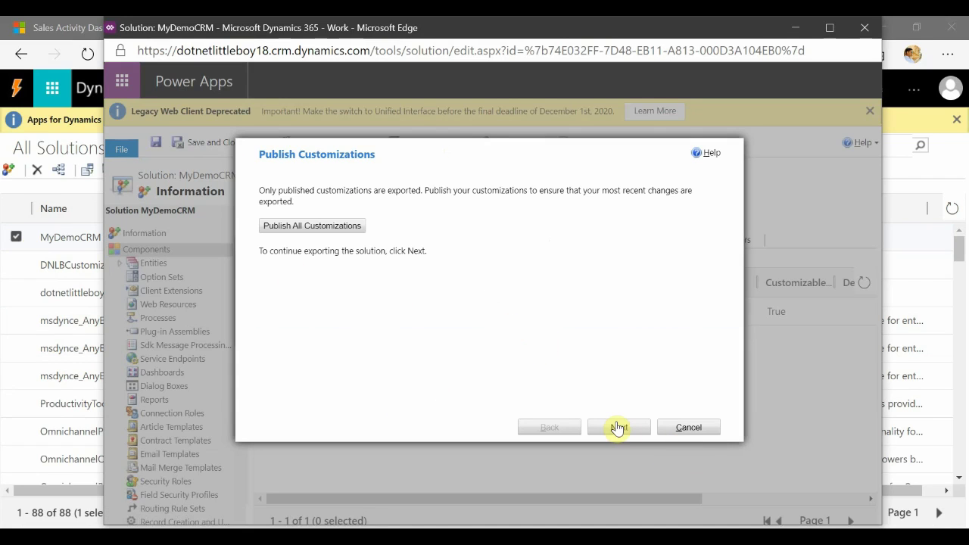
left_click(618, 427)
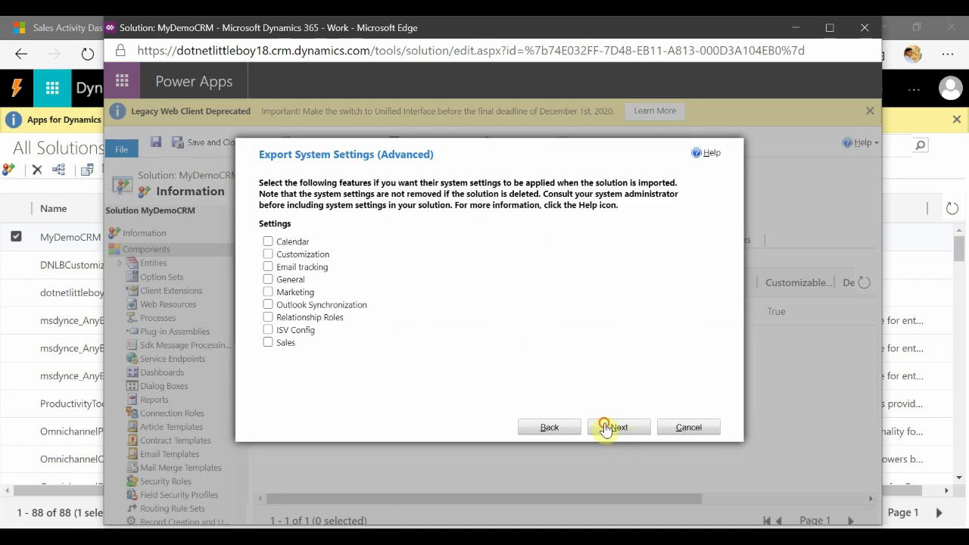
left_click(611, 427)
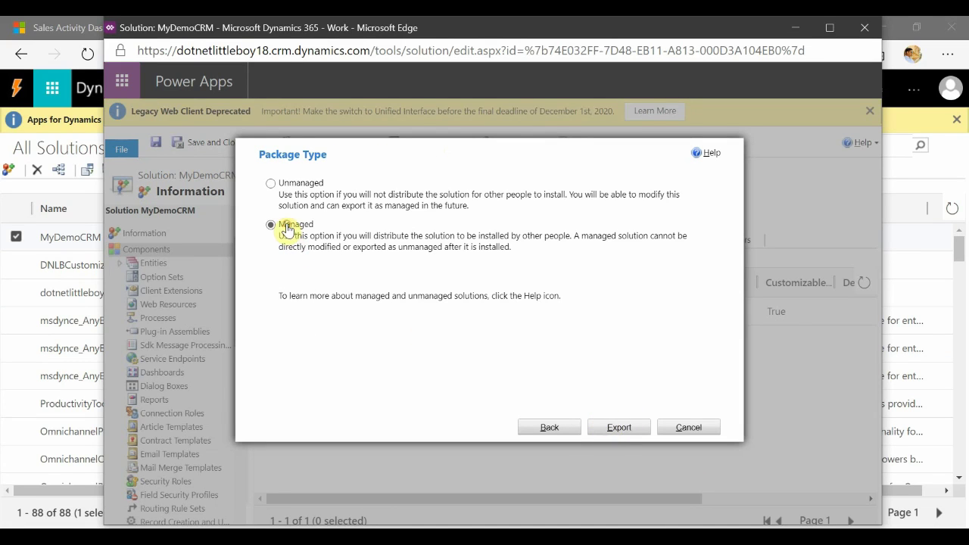
left_click(615, 429)
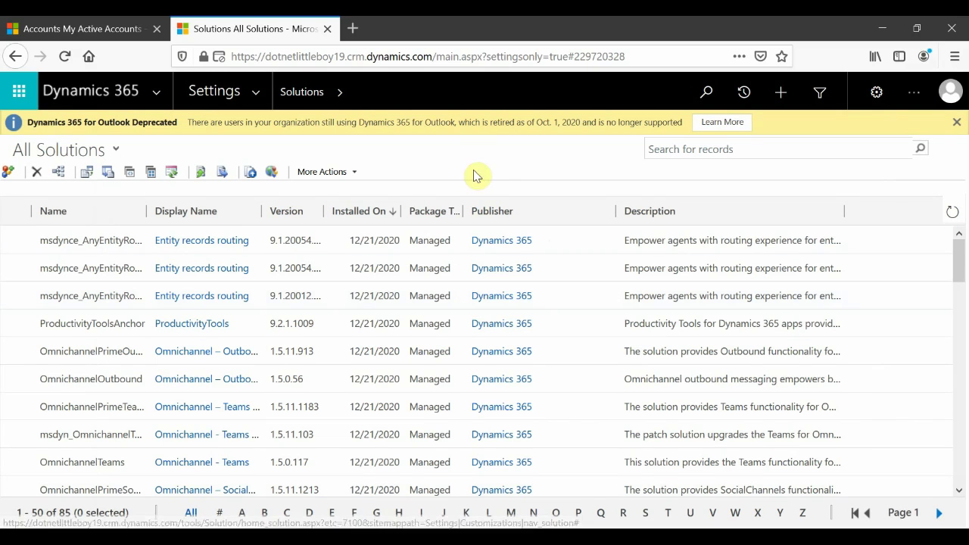
Import MyDemoCRM_1_0_0_0_managed.zip into the target organization and close the import window
left_click(86, 173)
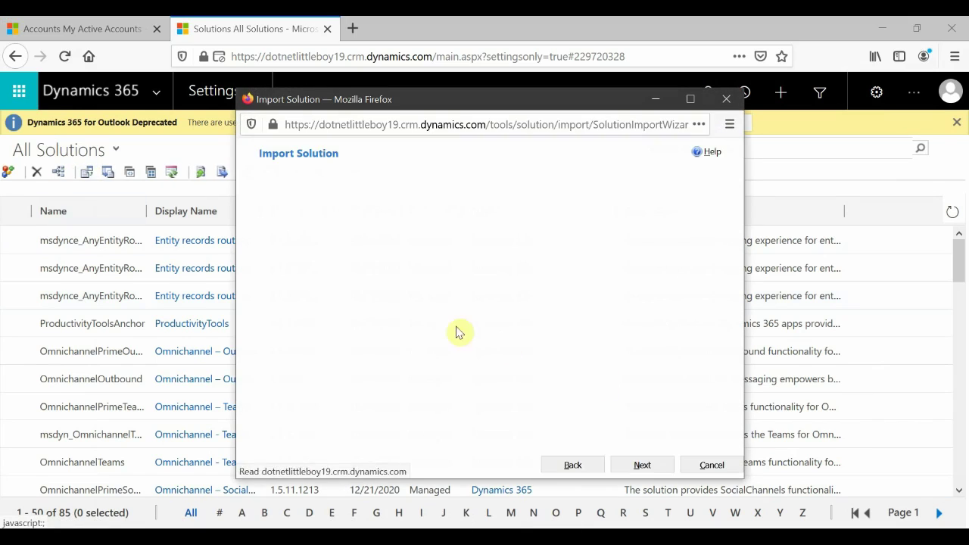
left_click(321, 212)
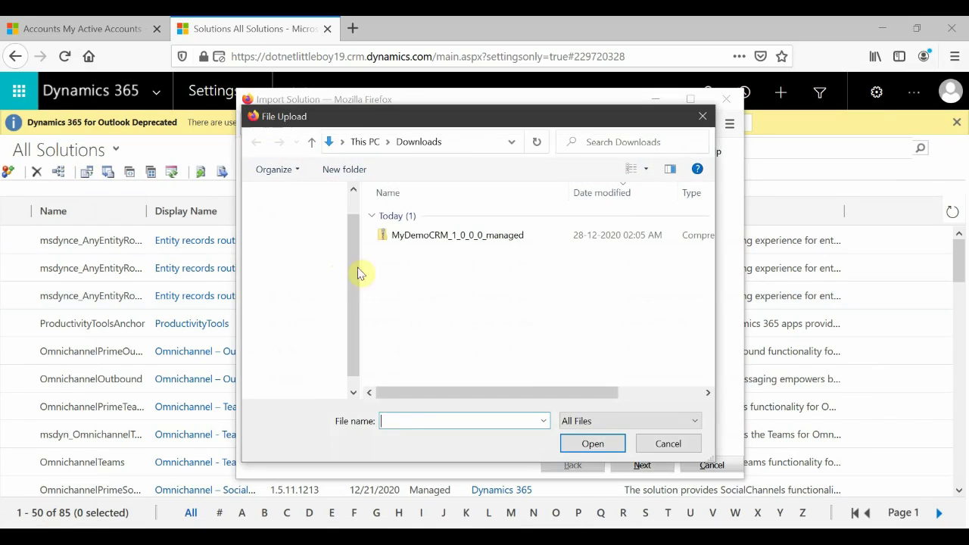
left_click(447, 241)
left_click(612, 445)
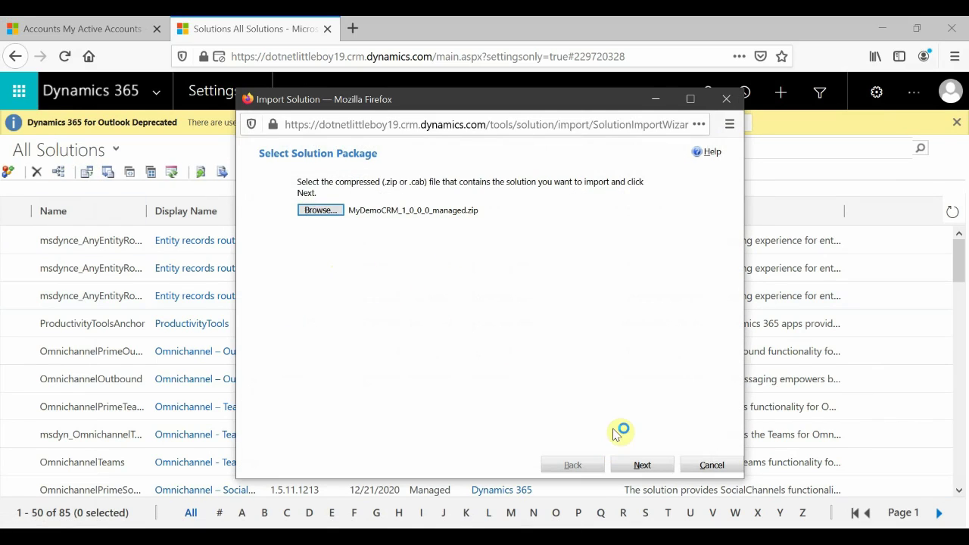
left_click(628, 463)
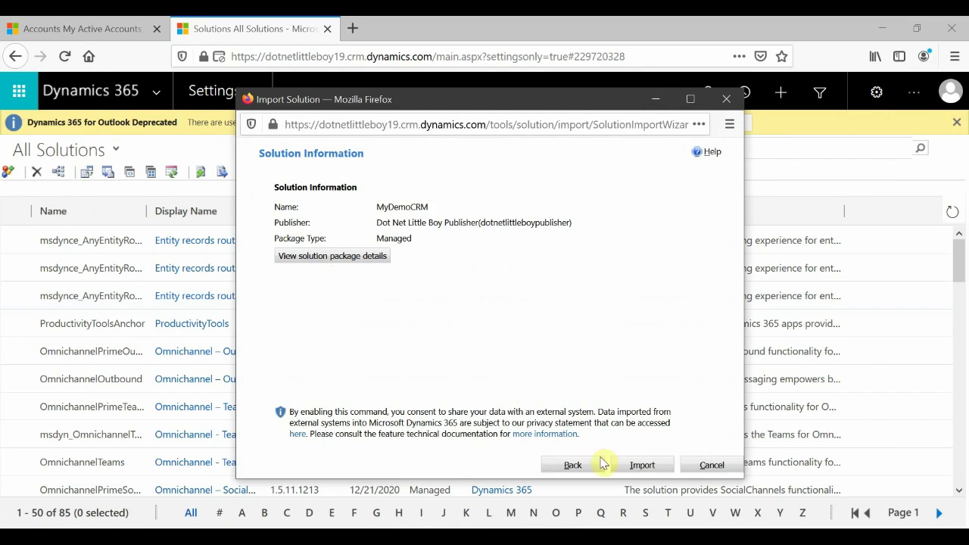
left_click(637, 471)
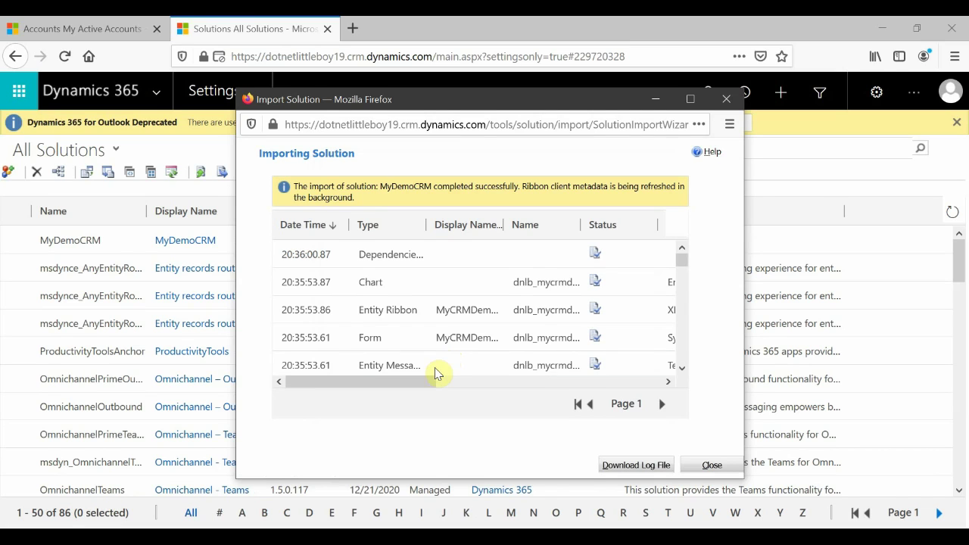
left_click(711, 465)
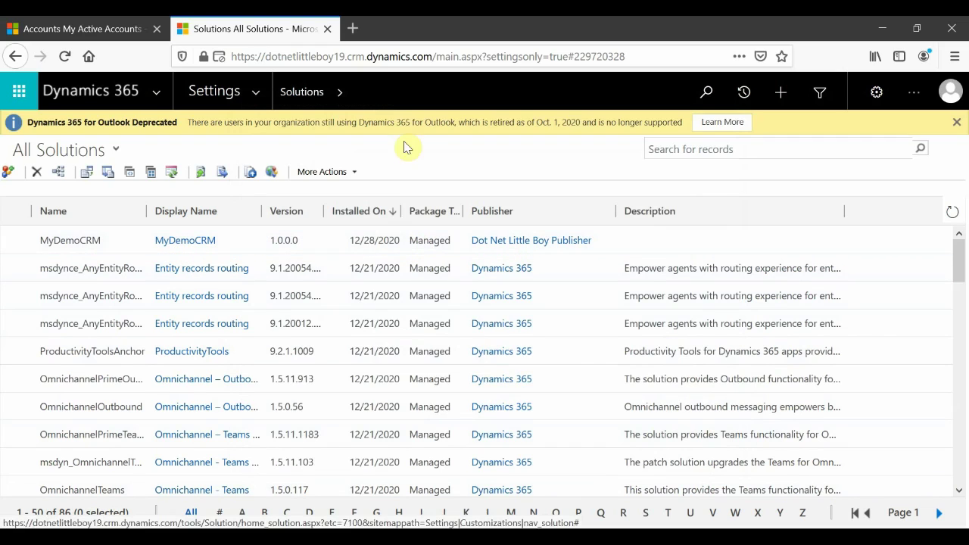
Go to the target organization's customizations and open the Default Solution in a maximized window
left_click(266, 89)
left_click(265, 234)
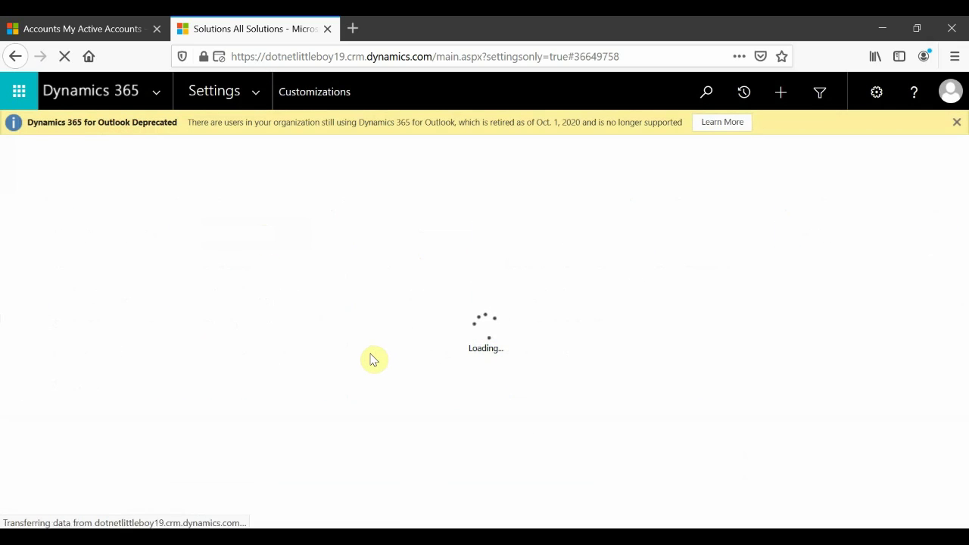
left_click(139, 211)
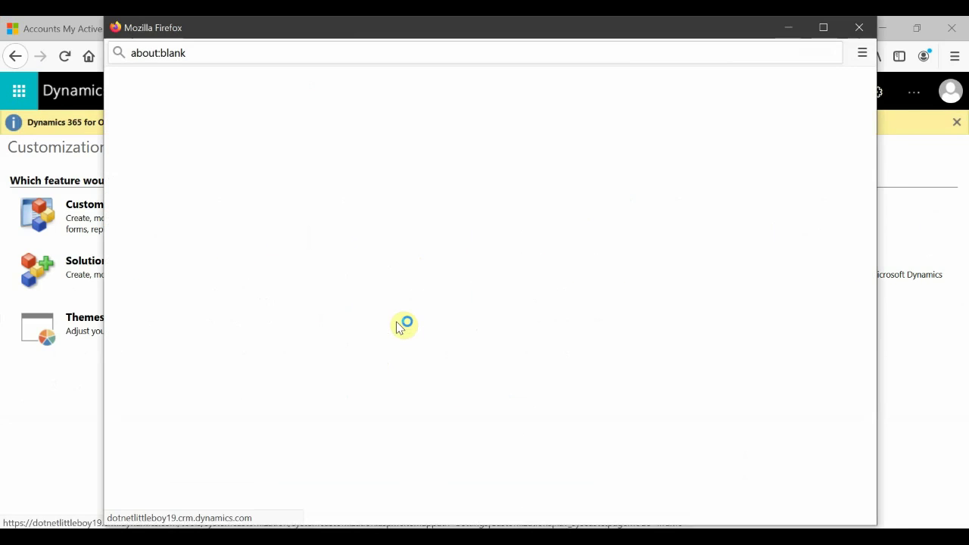
left_click(825, 28)
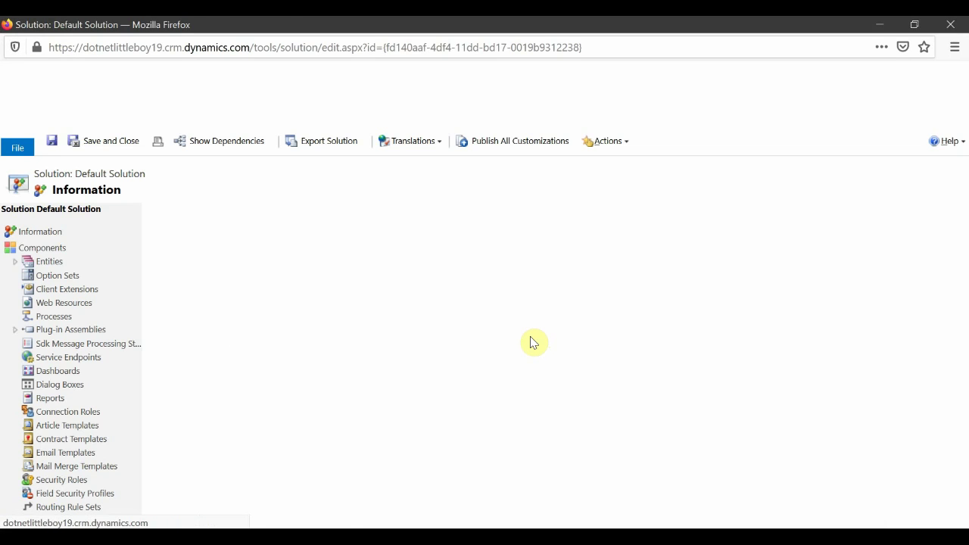
Find MyCRMDemoEntity among the Default Solution's entities and look through its list of fields
left_click(18, 268)
scroll(72, 426, "down", 10)
scroll(73, 428, "down", 20)
scroll(74, 429, "down", 20)
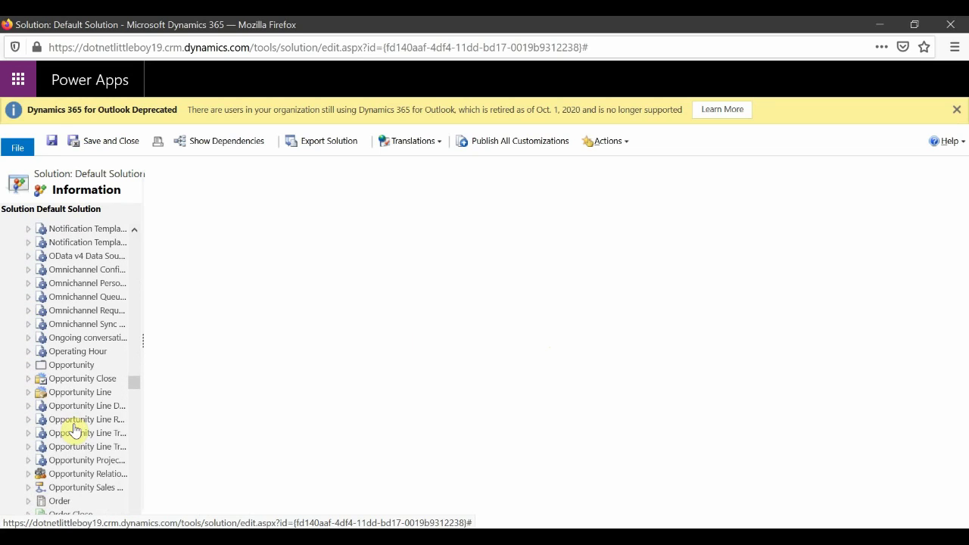
scroll(73, 421, "up", 5)
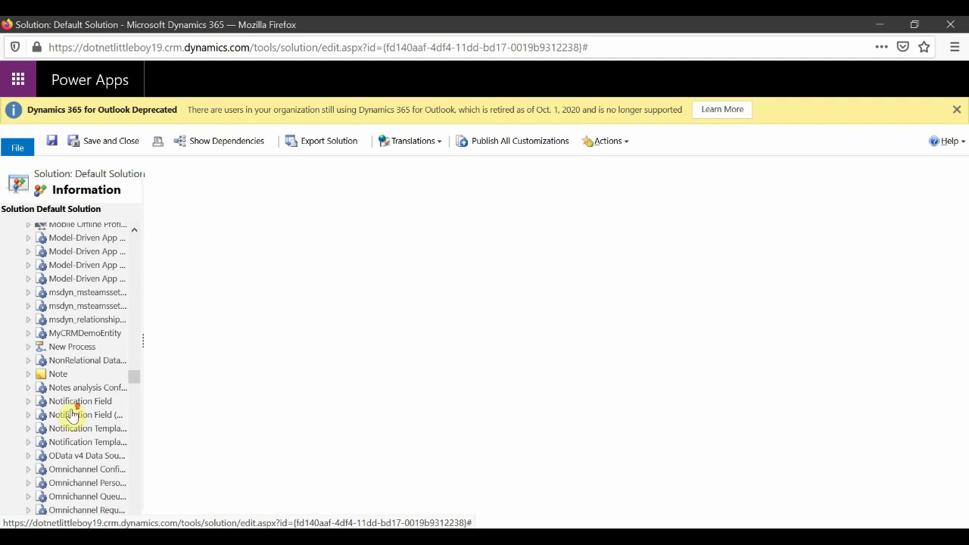
left_click(32, 334)
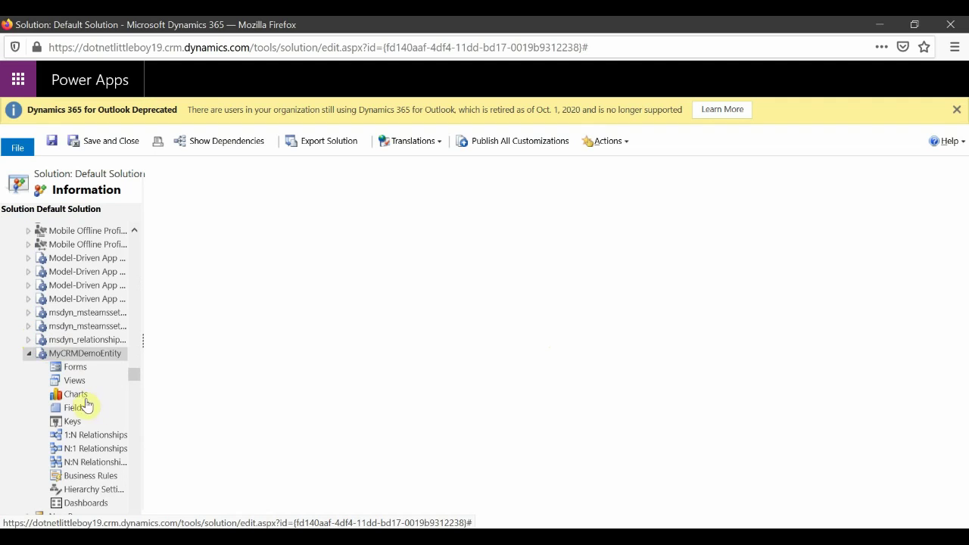
left_click(75, 409)
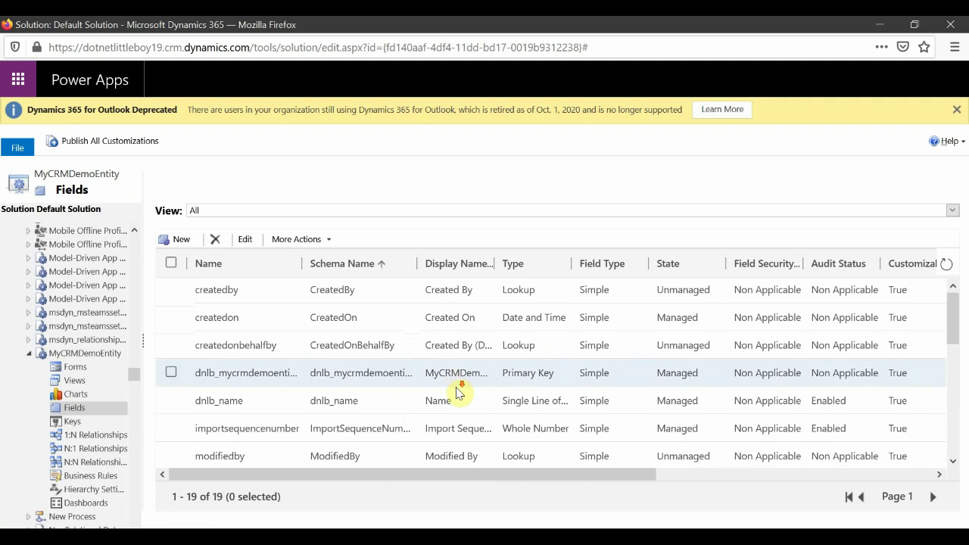
scroll(455, 406, "down", 3)
scroll(466, 409, "down", 3)
scroll(472, 418, "up", 6)
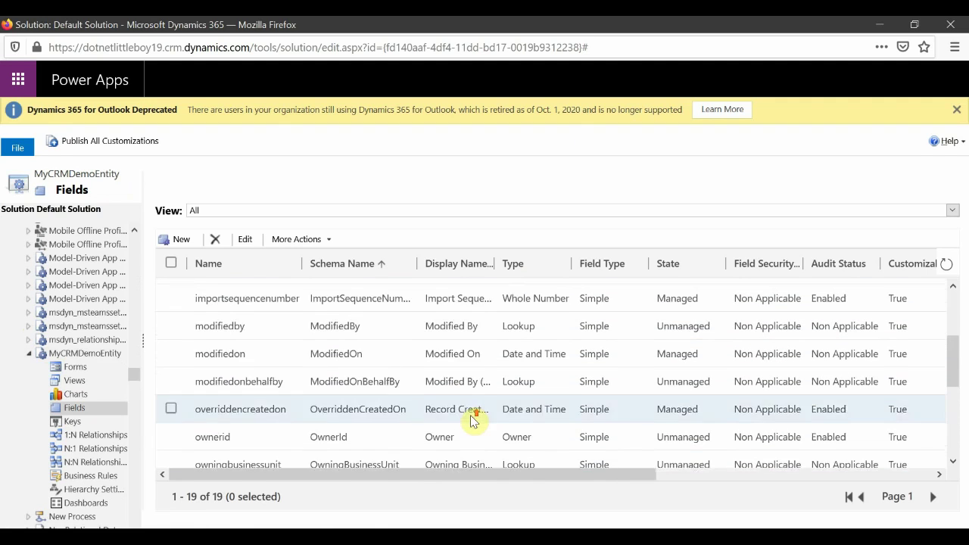
Open the dnlb_name field, try the field requirement Optional, check the maximum length, and leave the field without saving
left_click(474, 411)
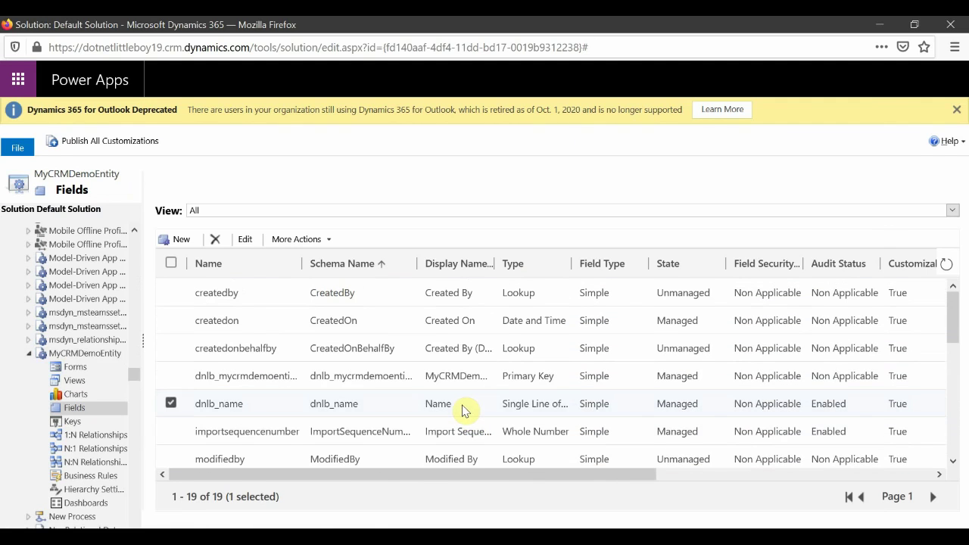
double_click(464, 409)
scroll(455, 393, "down", 1)
scroll(485, 420, "up", 1)
left_click(698, 224)
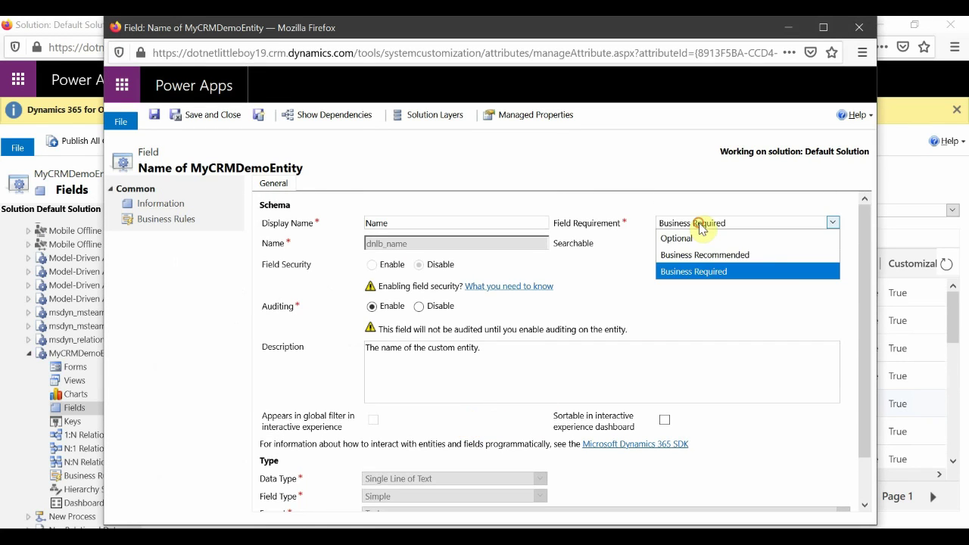
left_click(719, 255)
left_click(688, 223)
left_click(695, 236)
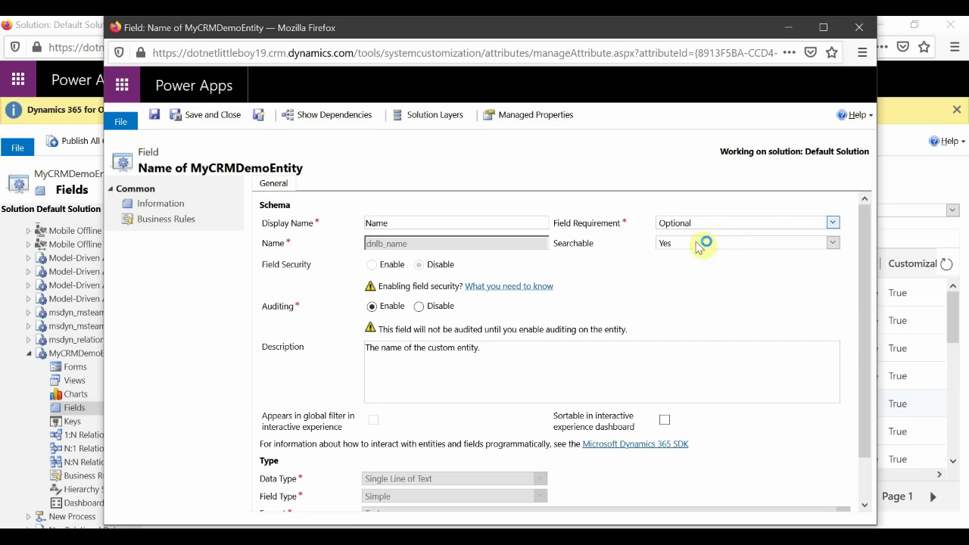
scroll(576, 418, "down", 2)
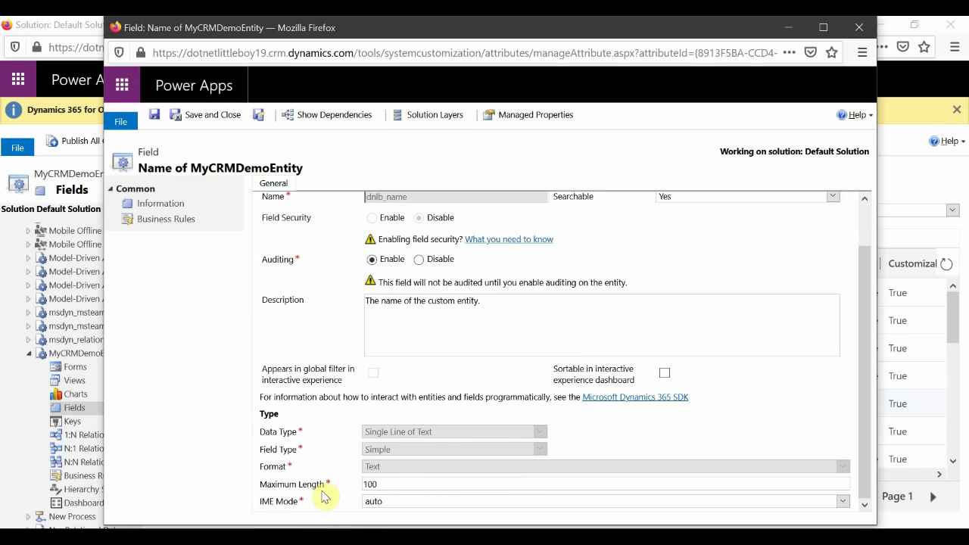
left_click(859, 27)
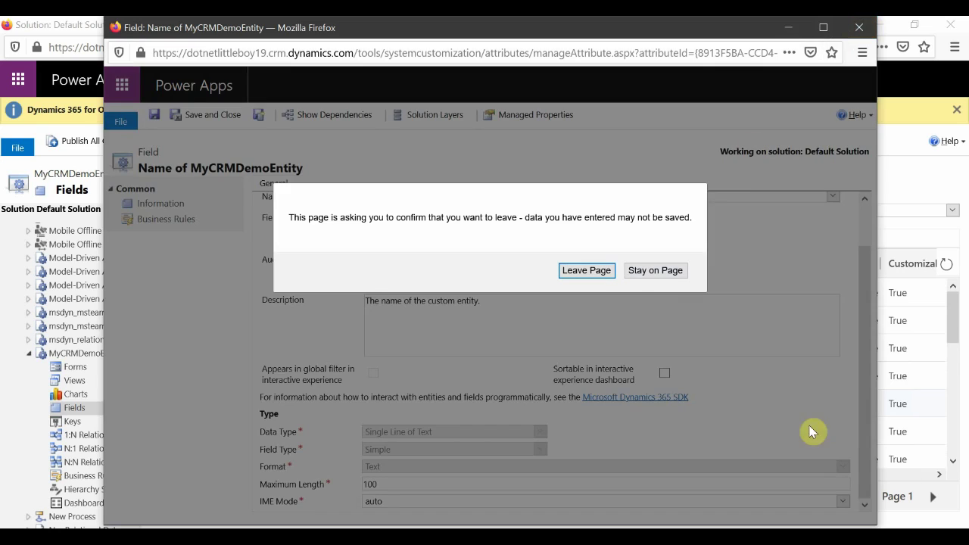
left_click(596, 271)
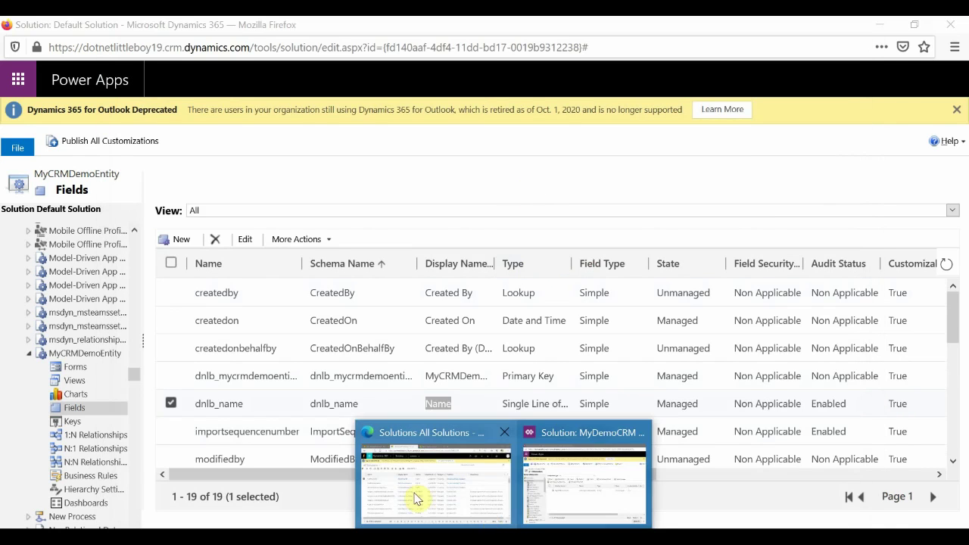
Switch to the source organization in Edge and choose MyCRMDemoEntity for the new MyDemoCRM patch, excluding entity metadata and all assets
left_click(417, 498)
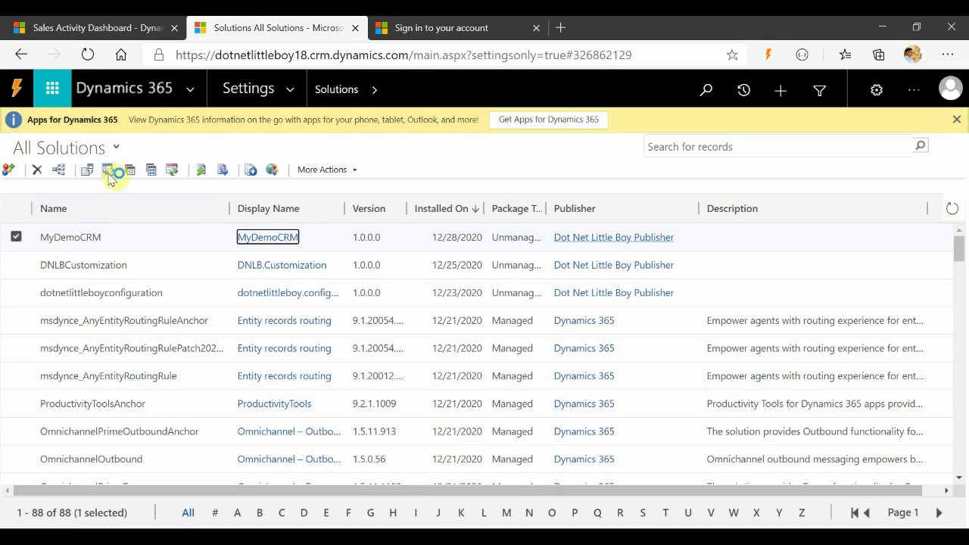
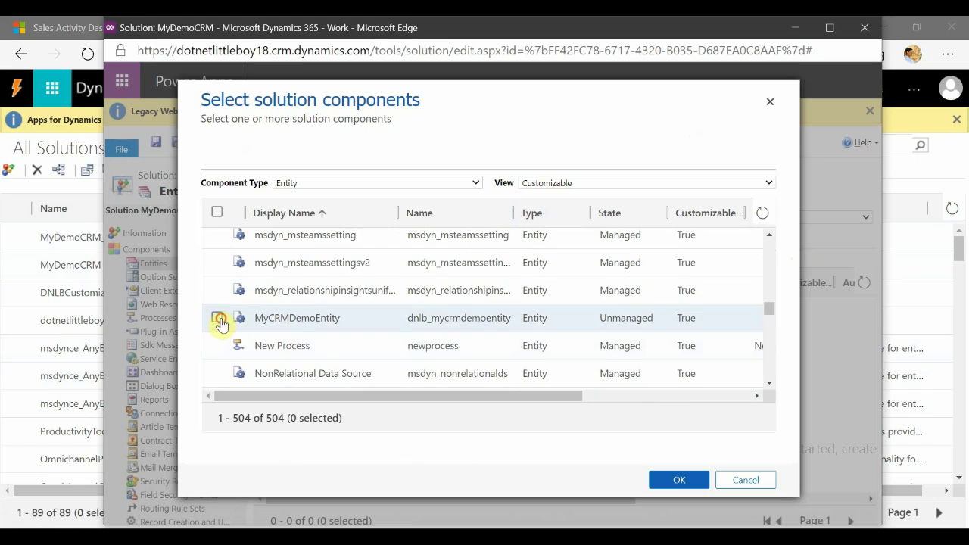
left_click(672, 477)
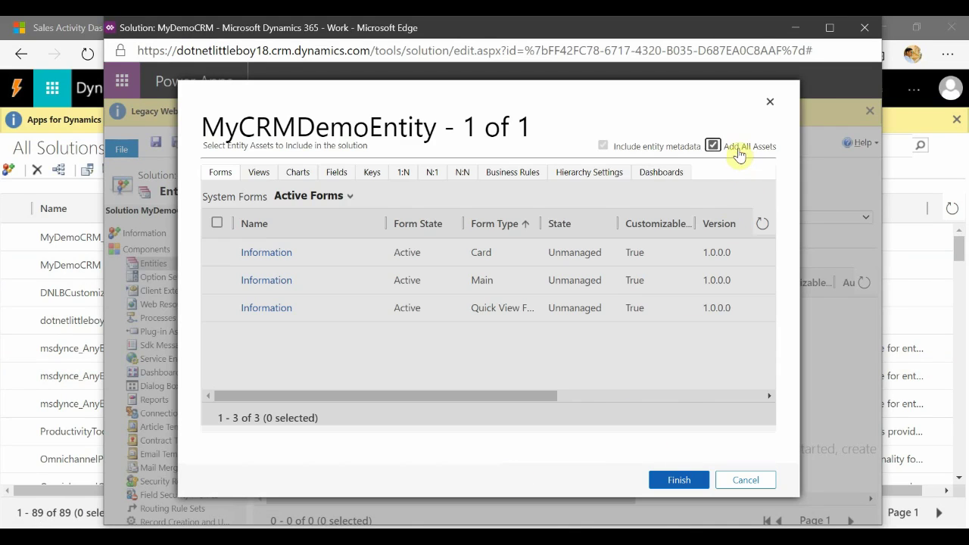
left_click(736, 149)
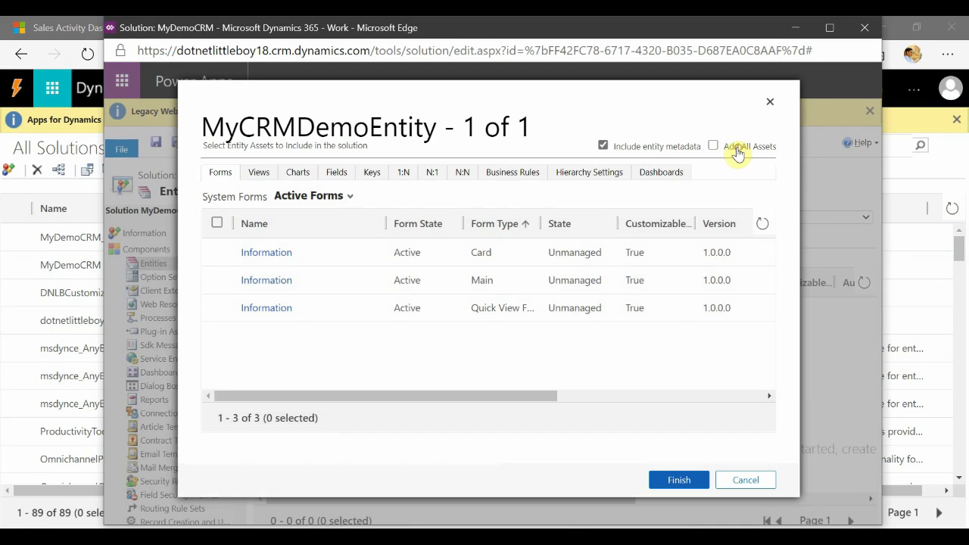
left_click(627, 147)
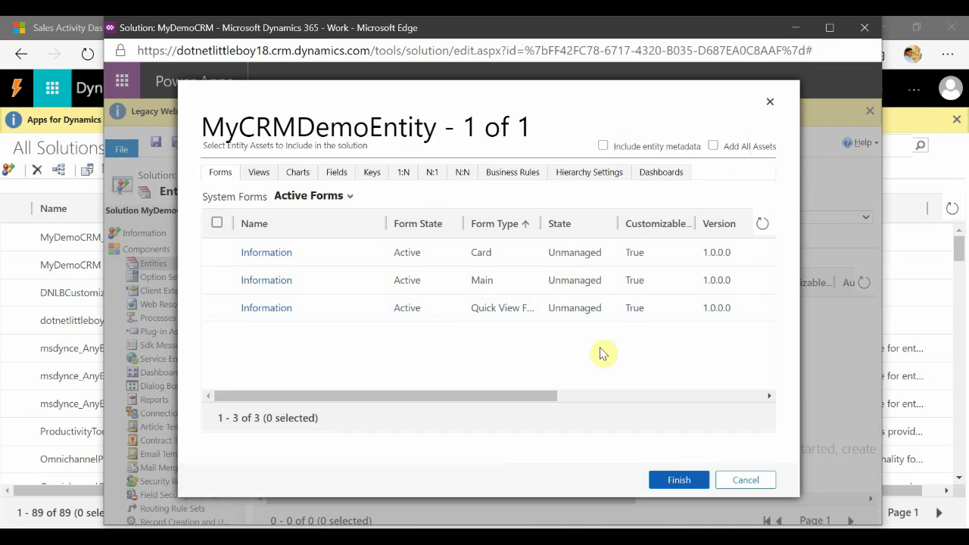
Add only the entity's dnlb_name field to the patch solution, without including the missing required components
left_click(342, 176)
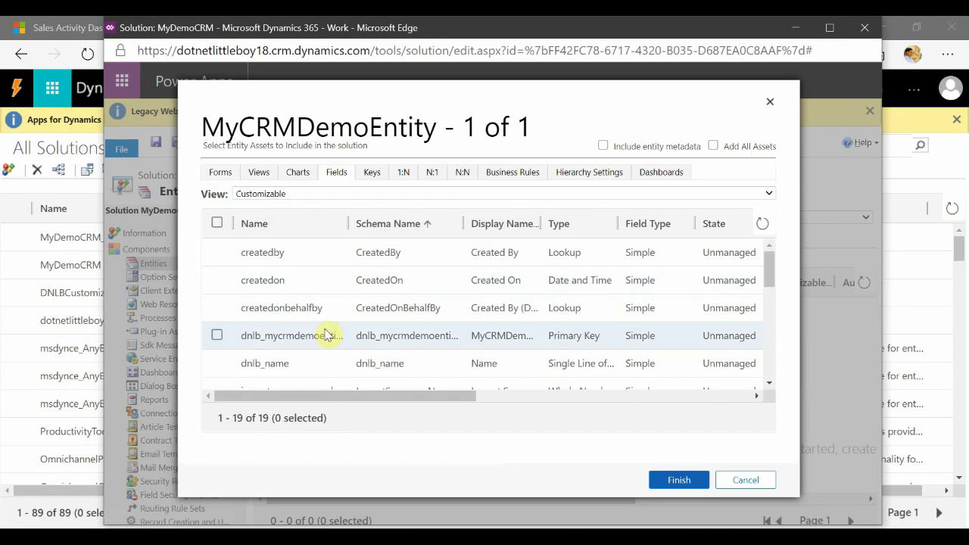
scroll(327, 333, "down", 2)
scroll(331, 331, "up", 1)
left_click(217, 318)
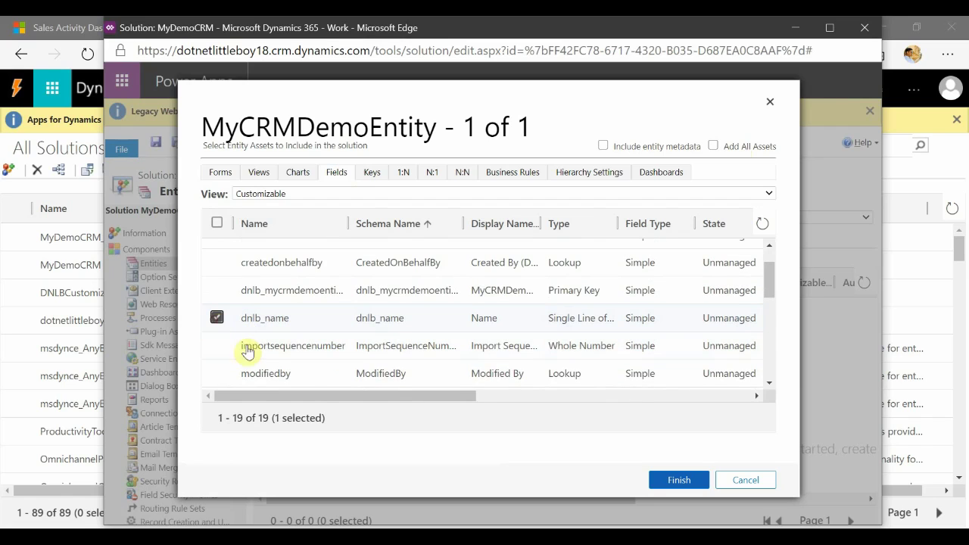
left_click(674, 481)
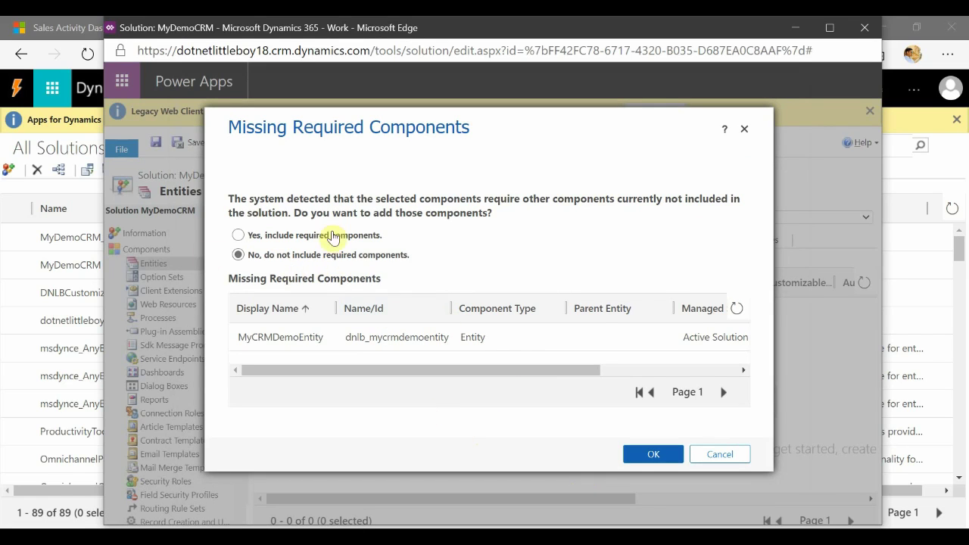
left_click(650, 455)
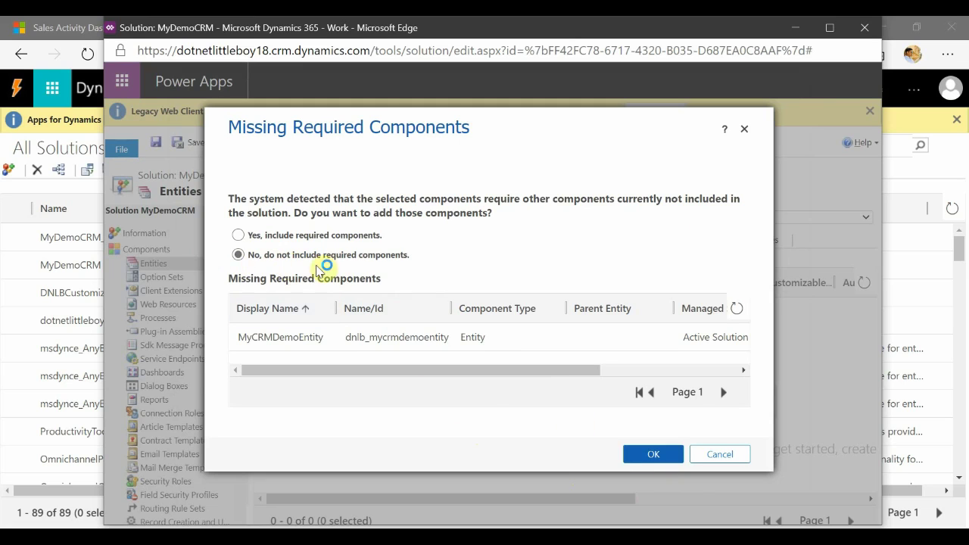
left_click(639, 457)
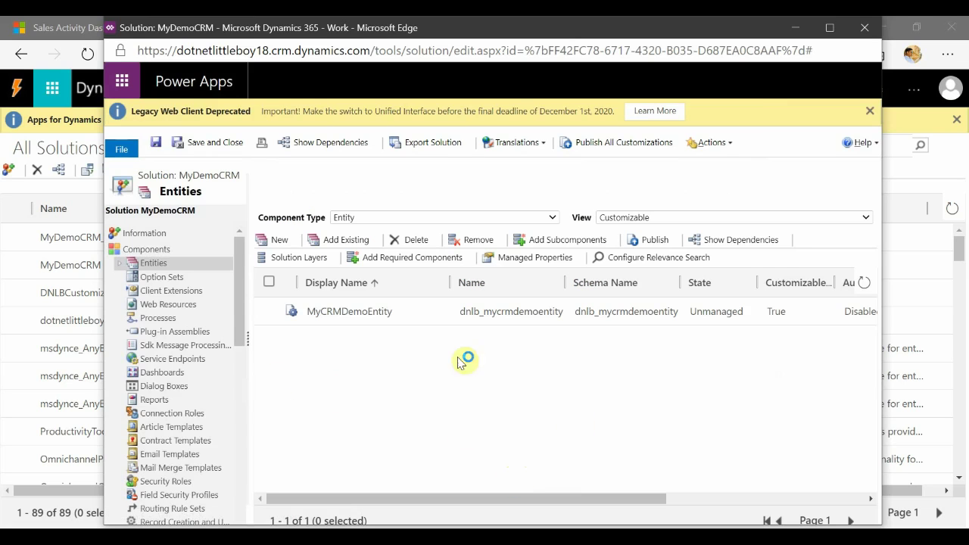
Set the requirement of MyCRMDemoEntity's dnlb_name field in the patch to Optional and its maximum length to 10, and save and close the field
left_click(120, 263)
left_click(132, 277)
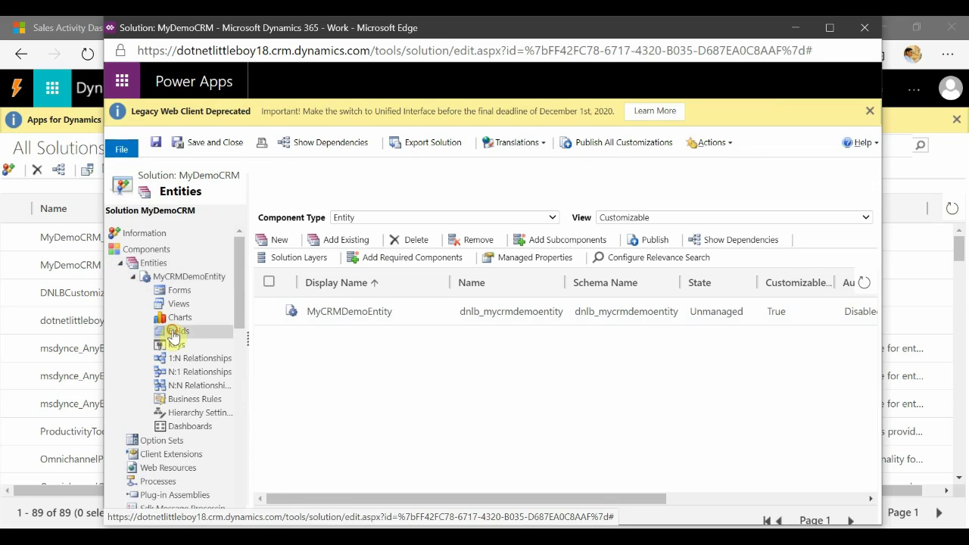
left_click(176, 331)
double_click(381, 294)
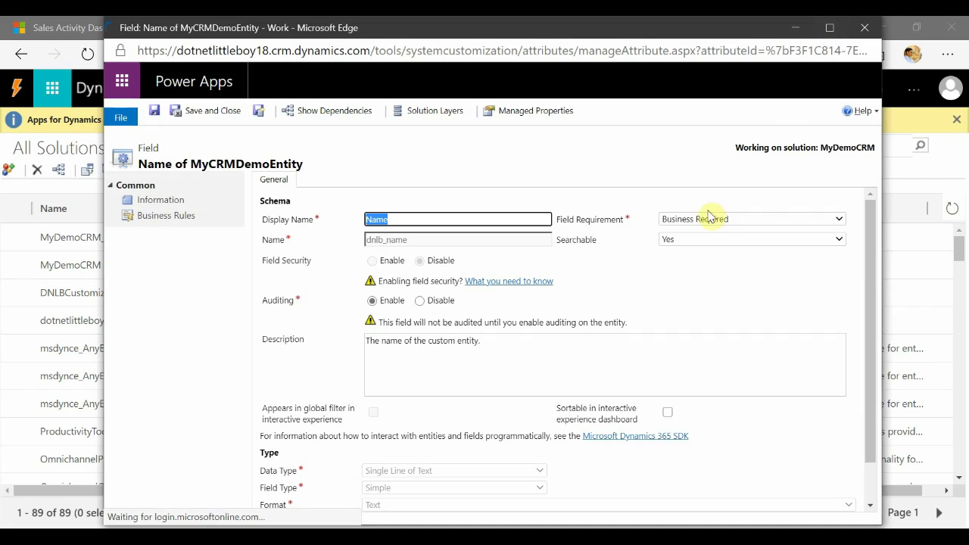
left_click(714, 219)
left_click(699, 236)
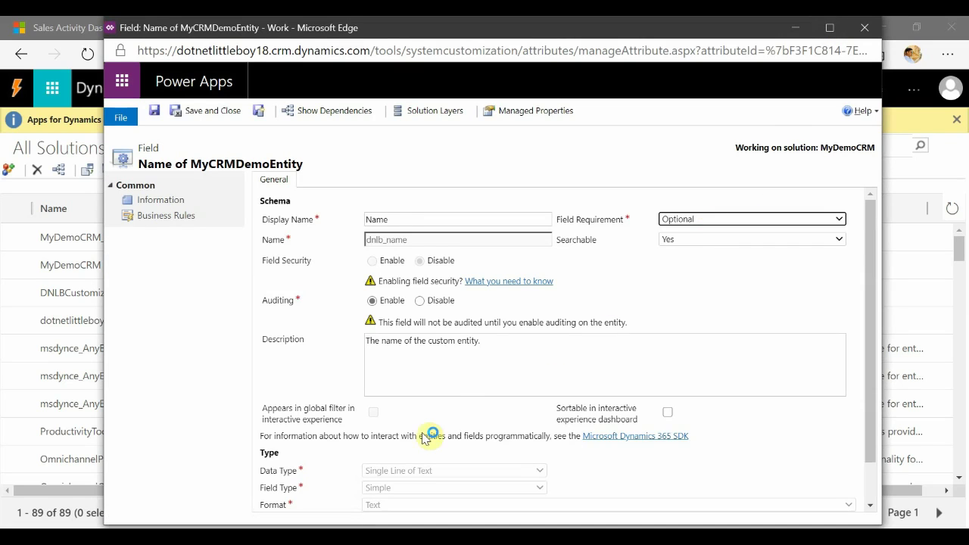
scroll(417, 447, "down", 1)
left_click(392, 476)
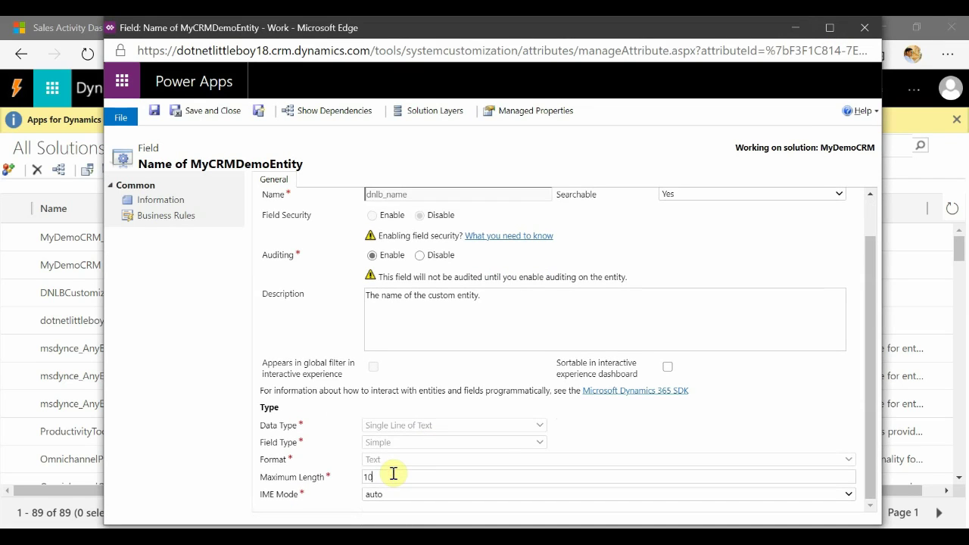
scroll(723, 248, "up", 1)
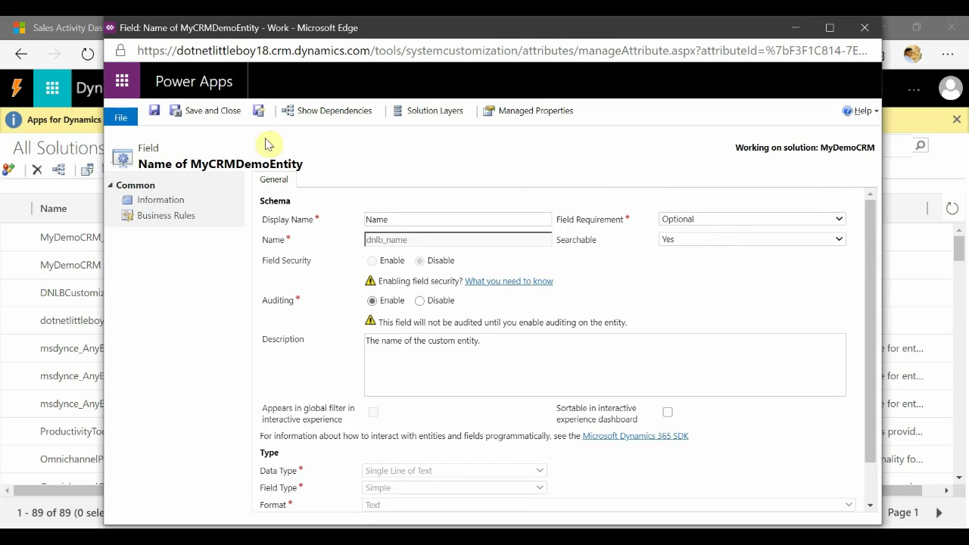
left_click(201, 111)
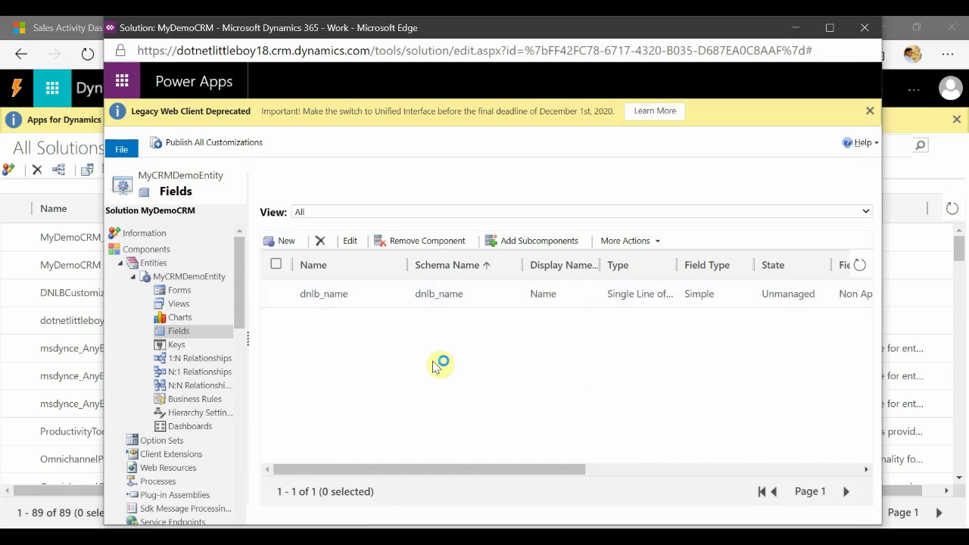
Publish MyCRMDemoEntity and export the MyDemoCRM patch solution as a managed package despite the missing required components
left_click(170, 279)
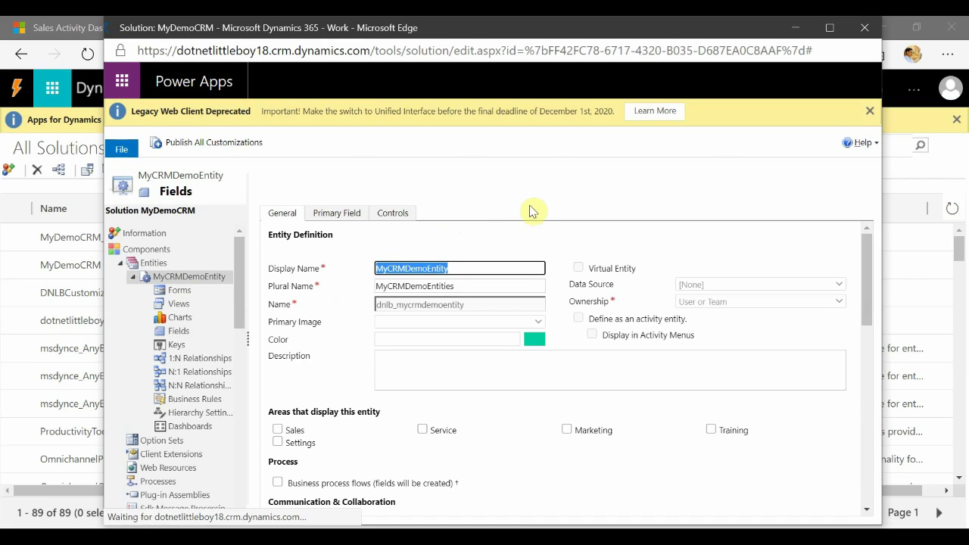
left_click(409, 143)
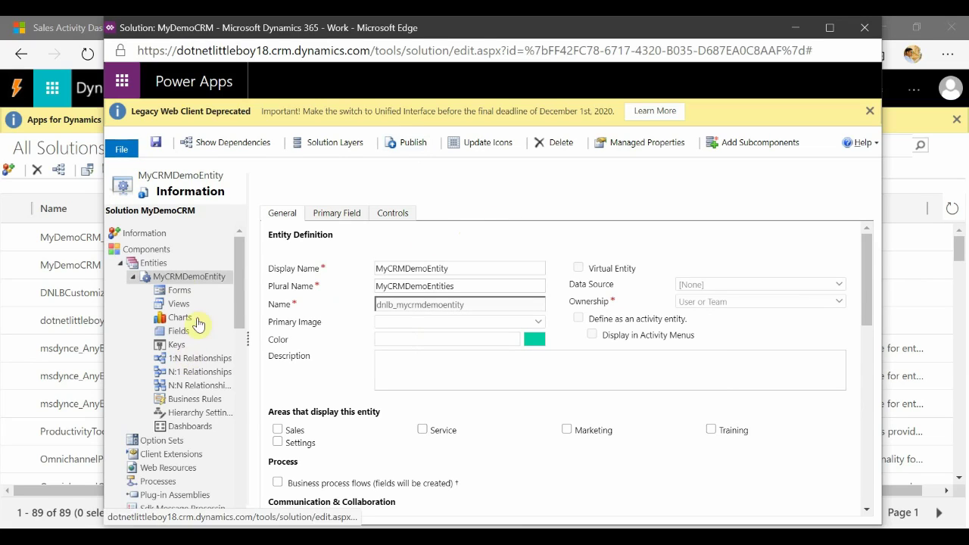
left_click(146, 252)
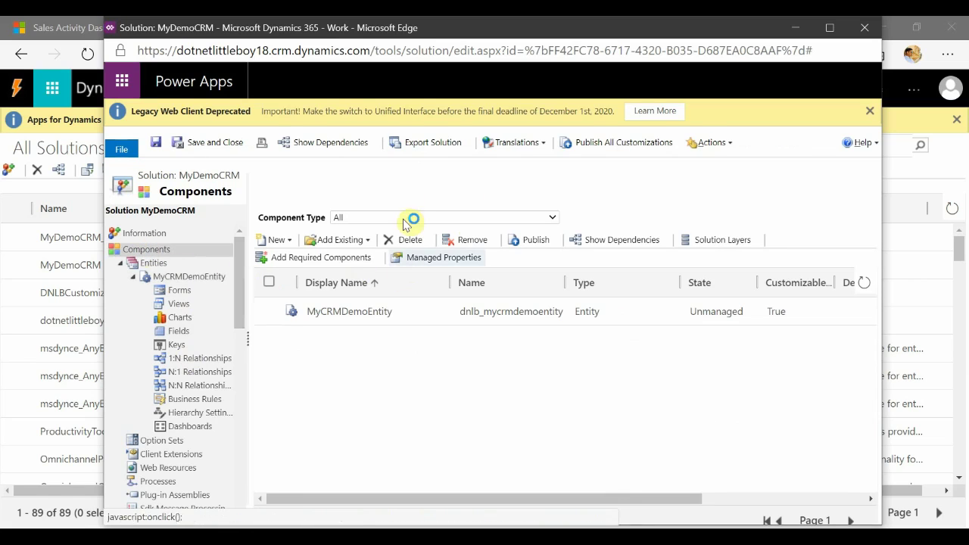
left_click(433, 144)
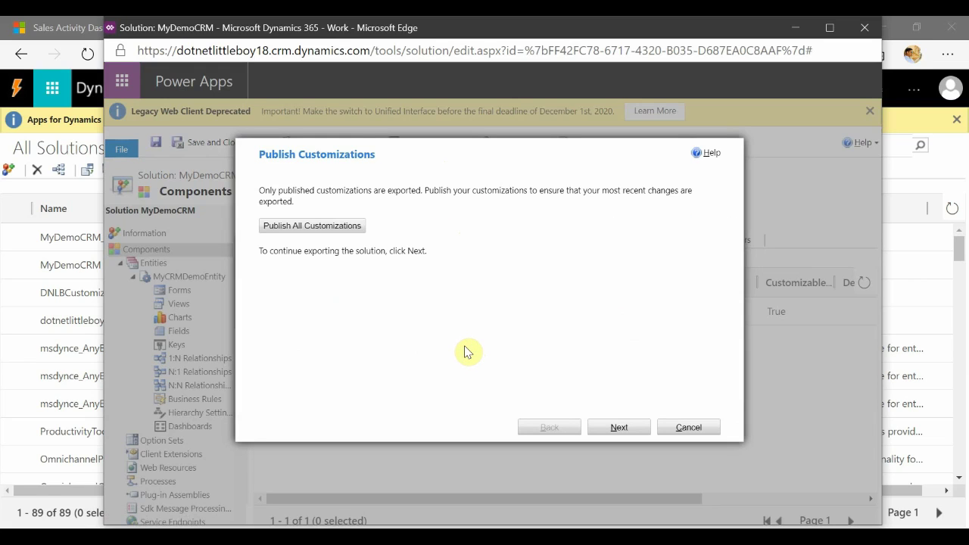
left_click(628, 427)
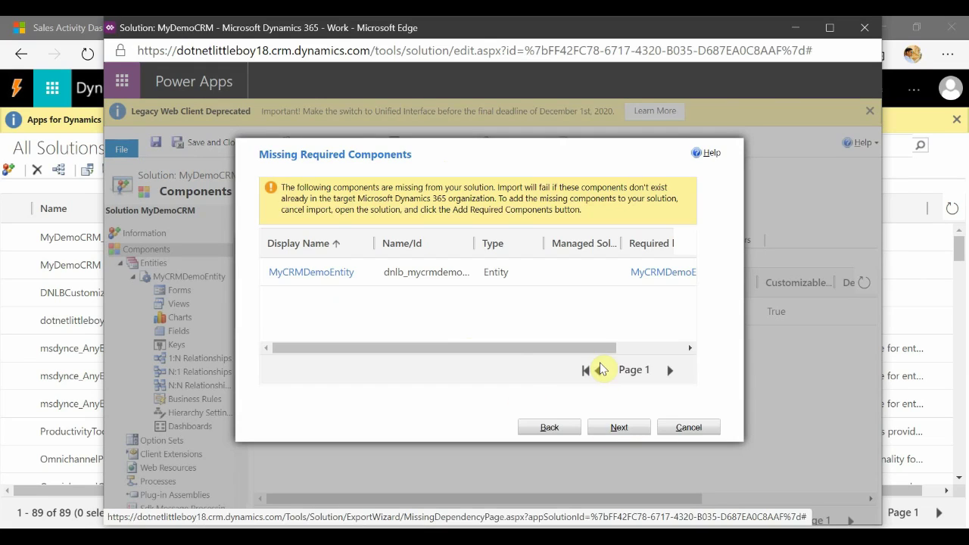
left_click(614, 428)
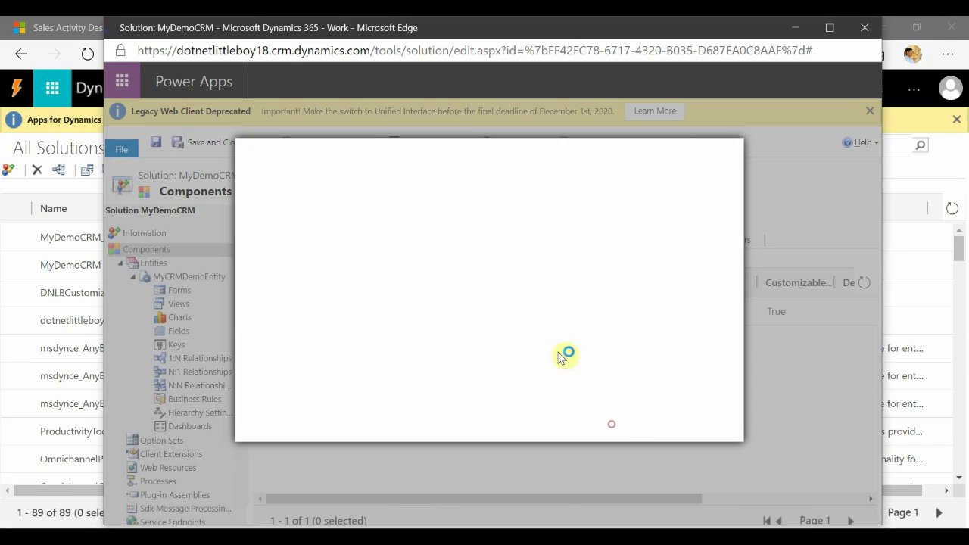
left_click(630, 429)
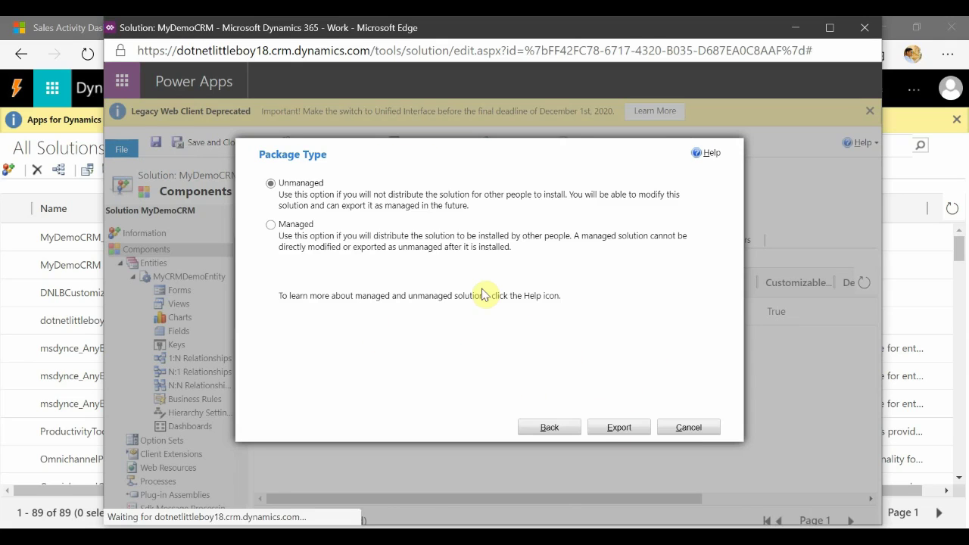
left_click(295, 225)
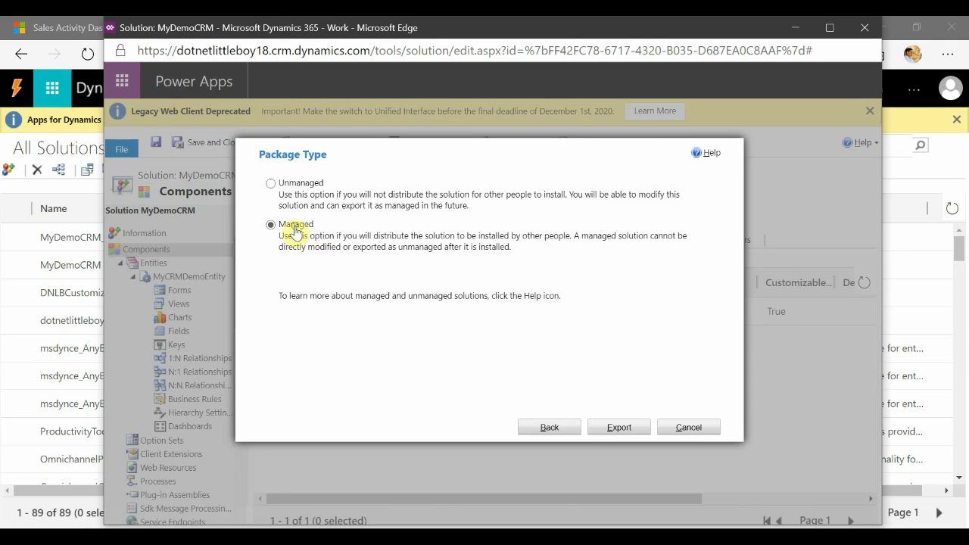
left_click(609, 429)
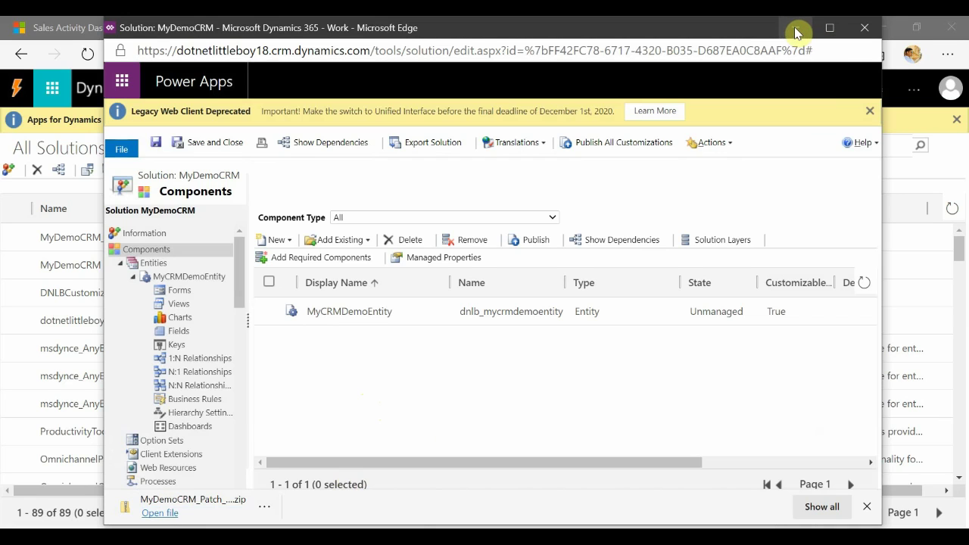
Switch to the target organization's Customization page in Firefox and open its list of all solutions
left_click(580, 536)
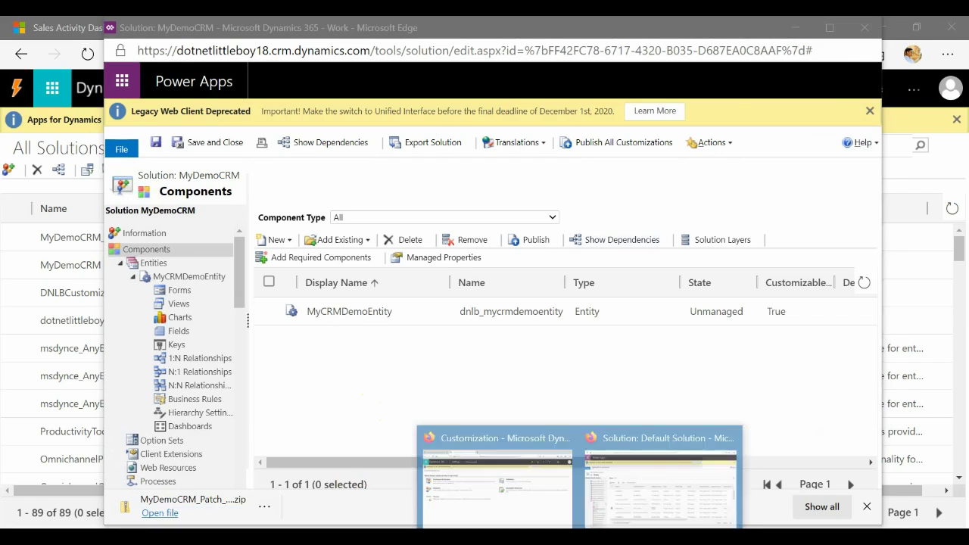
left_click(636, 502)
mouse_move(540, 524)
left_click(495, 479)
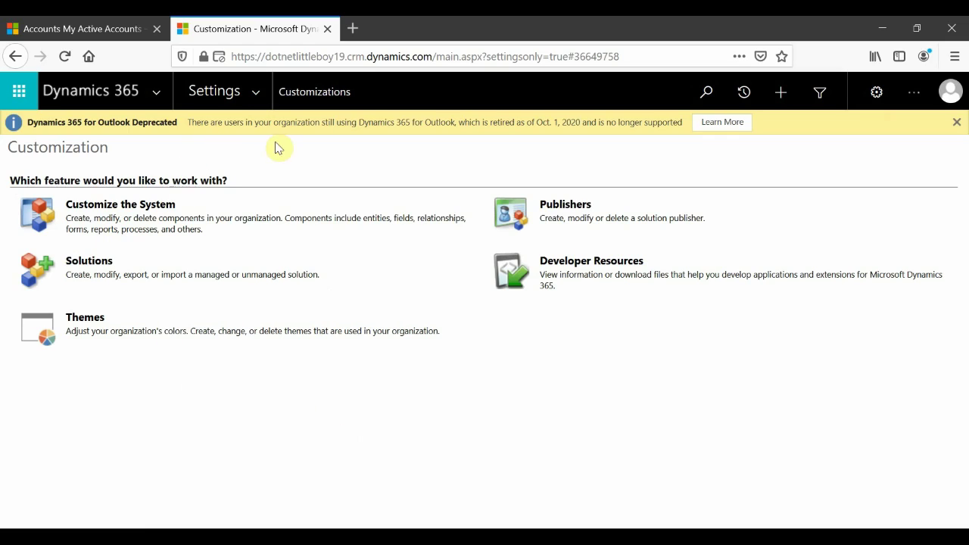
left_click(86, 262)
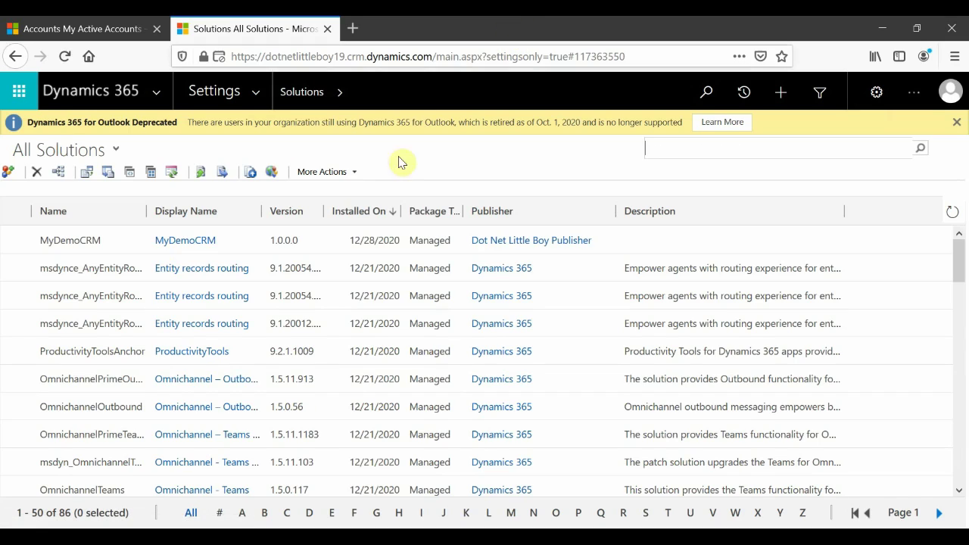
Import MyDemoCRM_Patch_ff42fc78_1_0_1_0_managed.zip from Downloads into the target organization, look over the import log, and close the import wizard
left_click(90, 173)
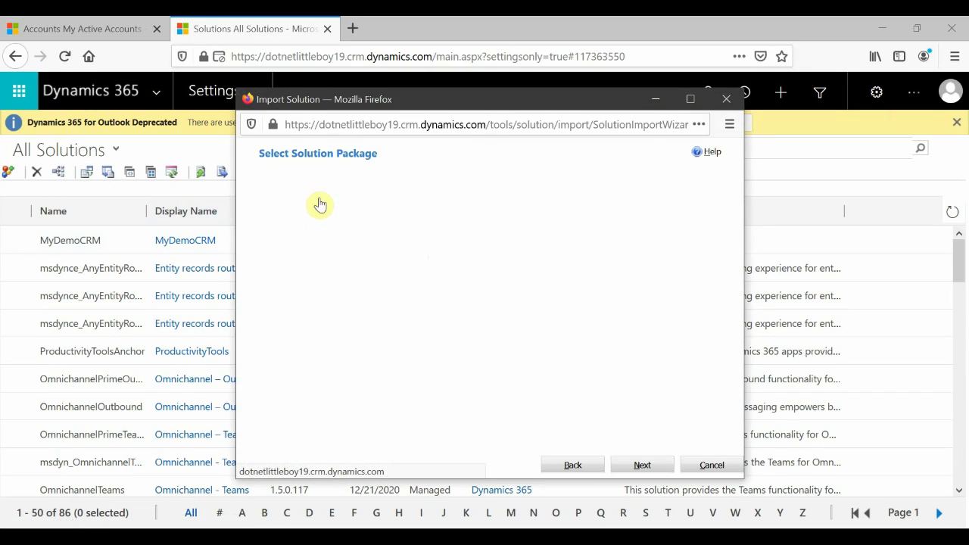
left_click(315, 211)
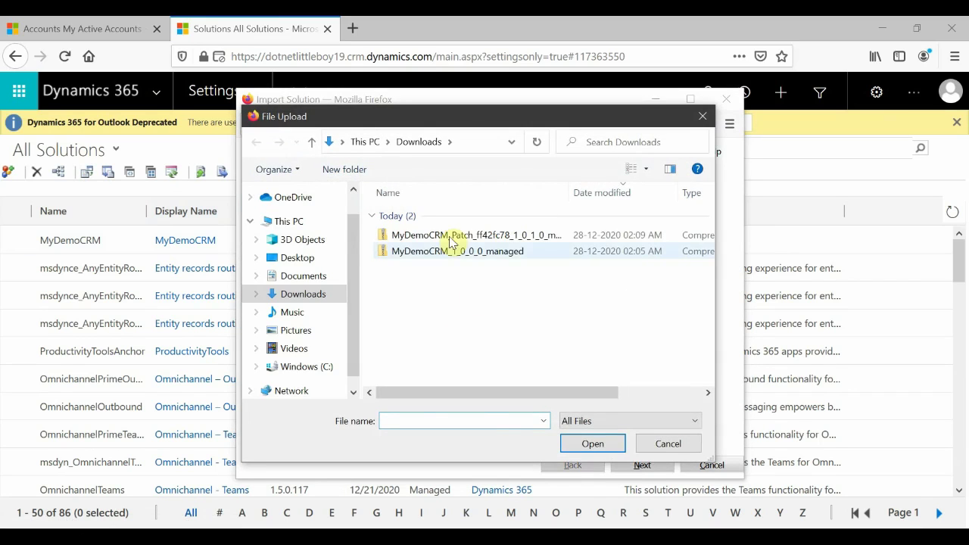
left_click(454, 236)
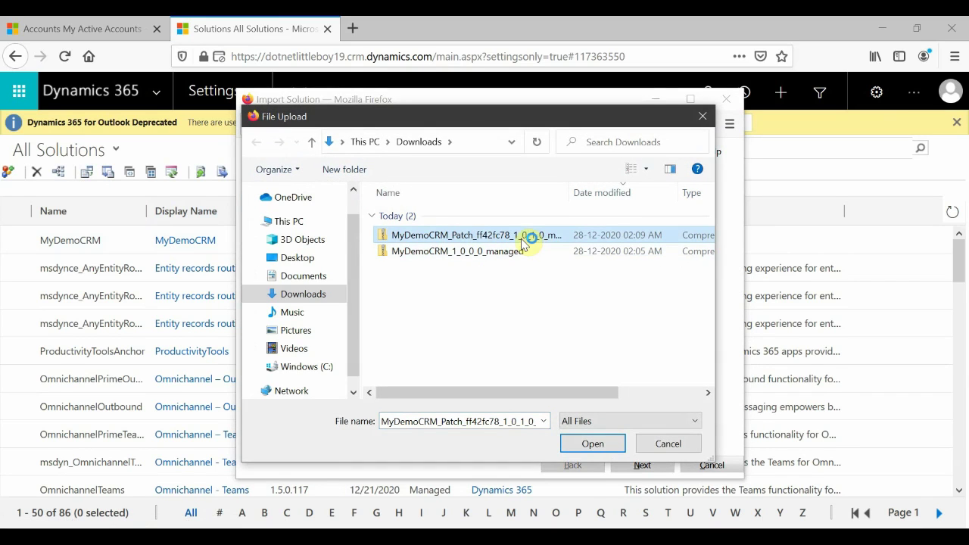
left_click(581, 448)
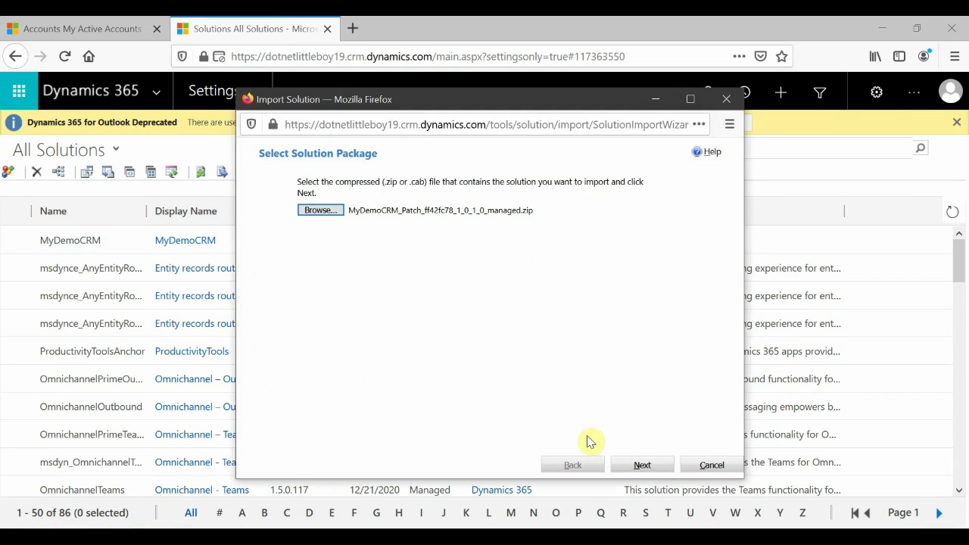
left_click(636, 465)
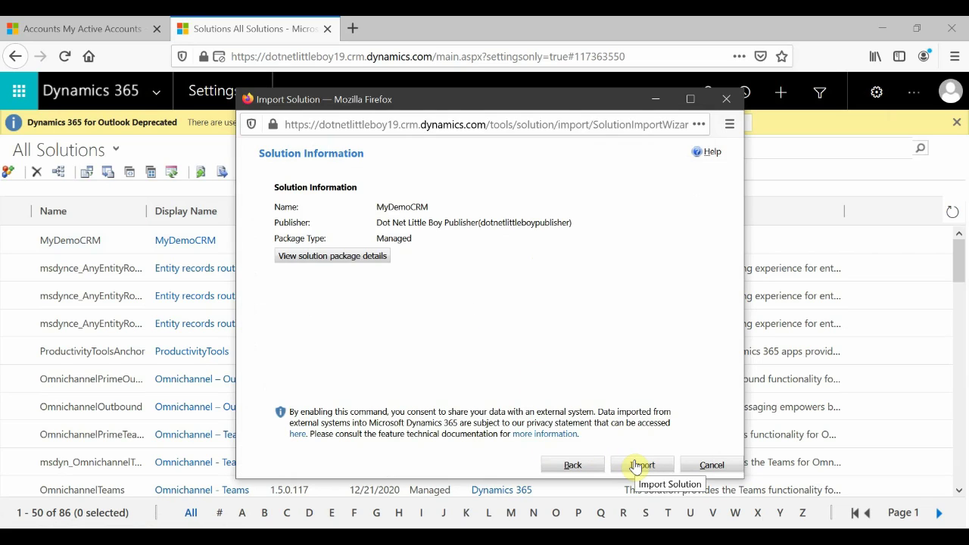
left_click(636, 465)
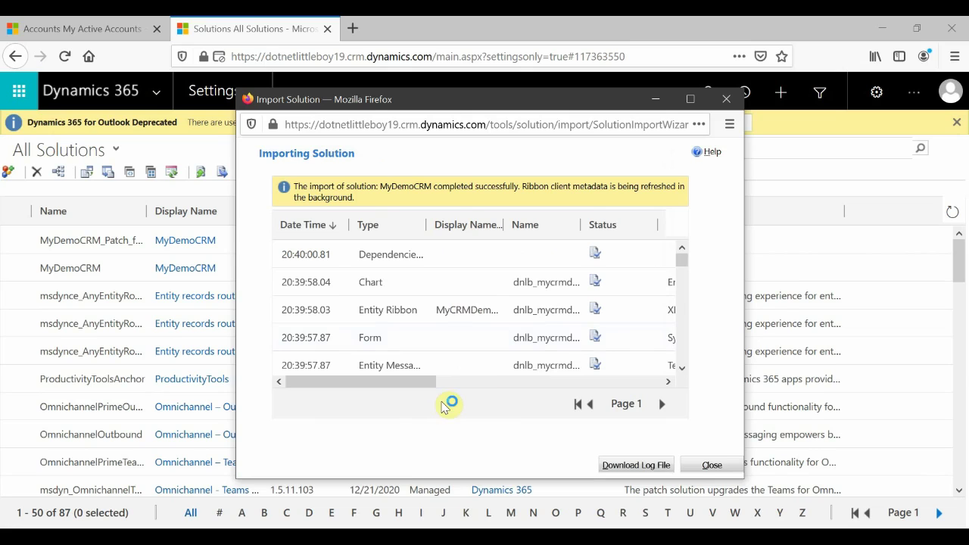
left_click_drag(439, 393, 458, 405)
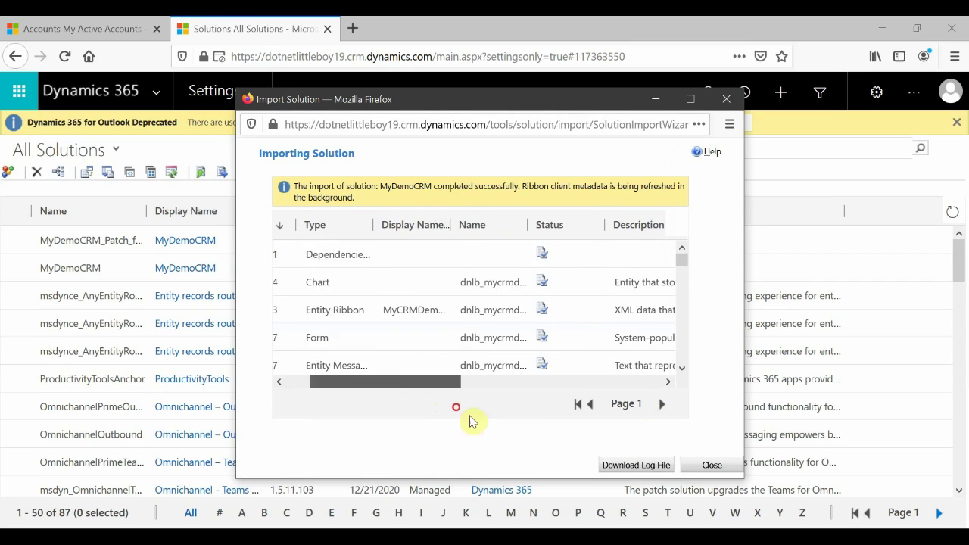
left_click(723, 466)
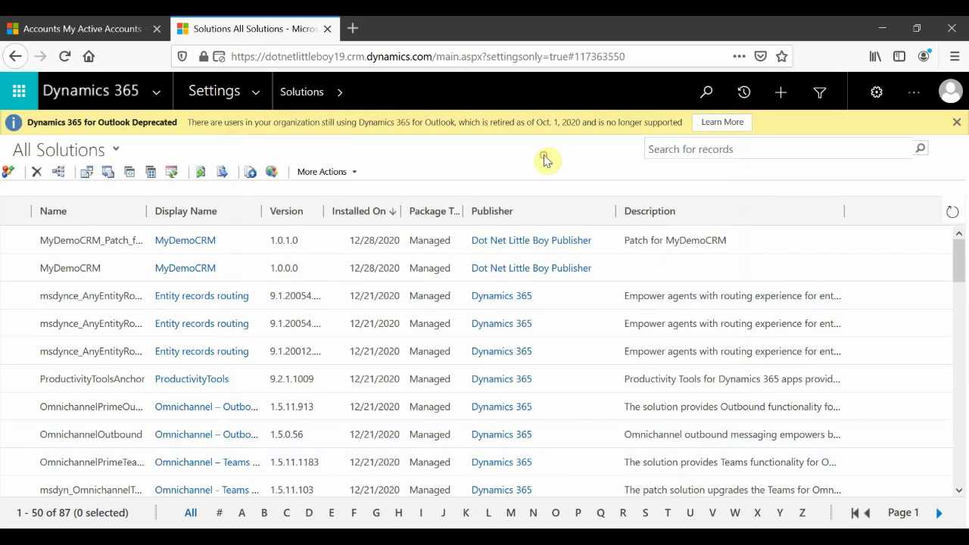
Return to the target organization's Default Solution, reload it, find MyCRMDemoEntity among the entities, and look through its fields for dnlb_name
left_click(659, 471)
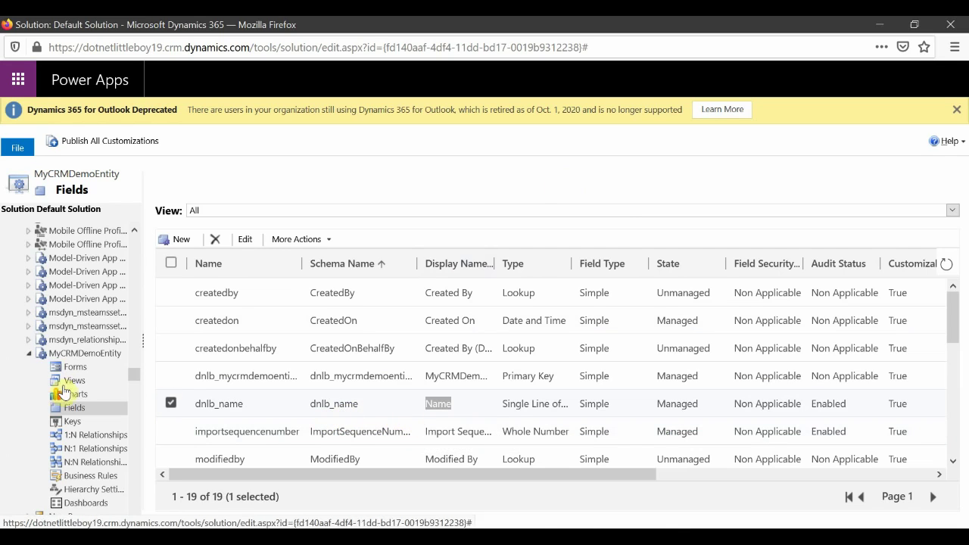
left_click(84, 367)
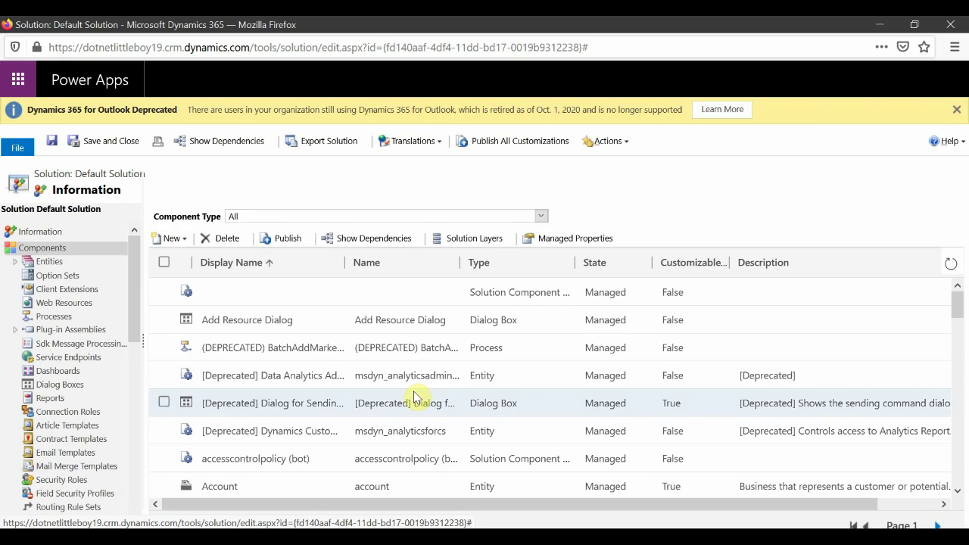
left_click(25, 261)
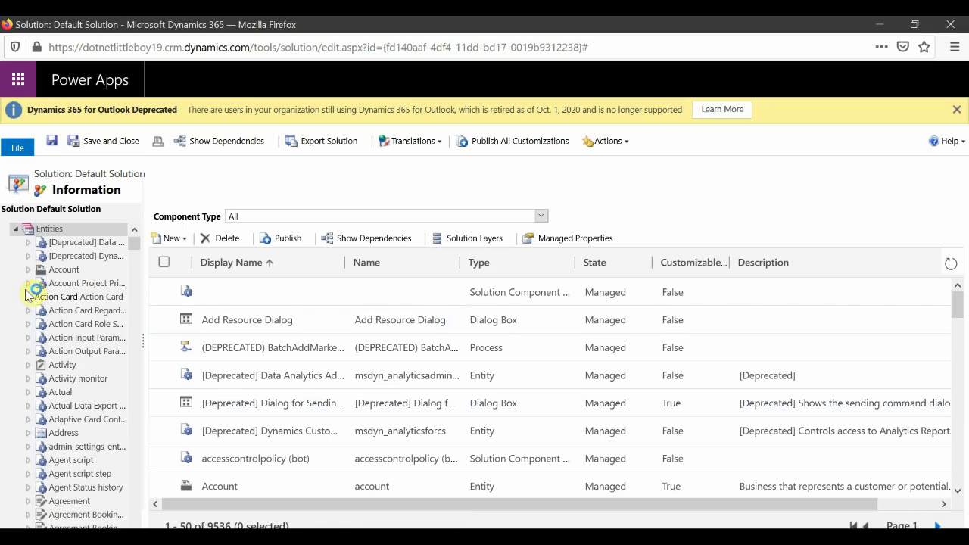
scroll(72, 379, "down", 10)
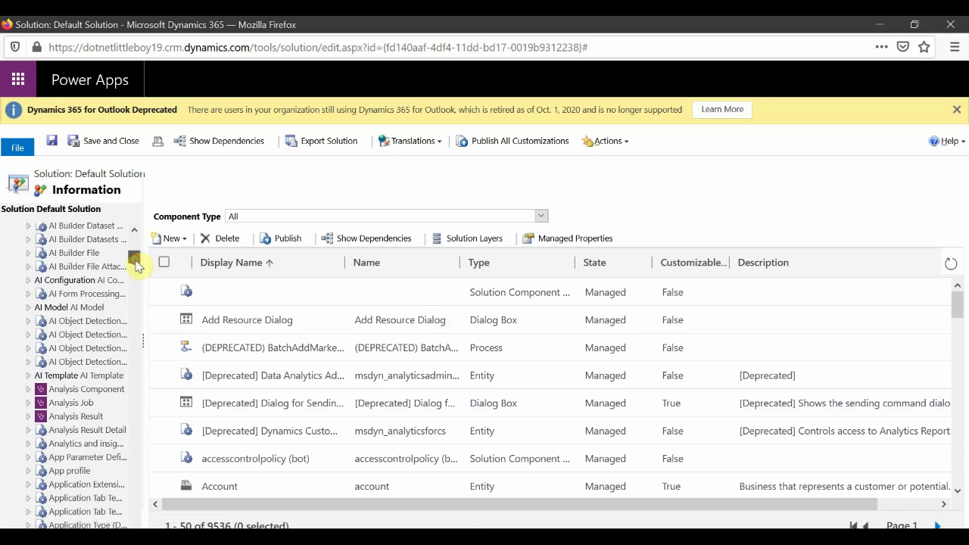
left_click_drag(136, 262, 143, 357)
scroll(59, 394, "down", 5)
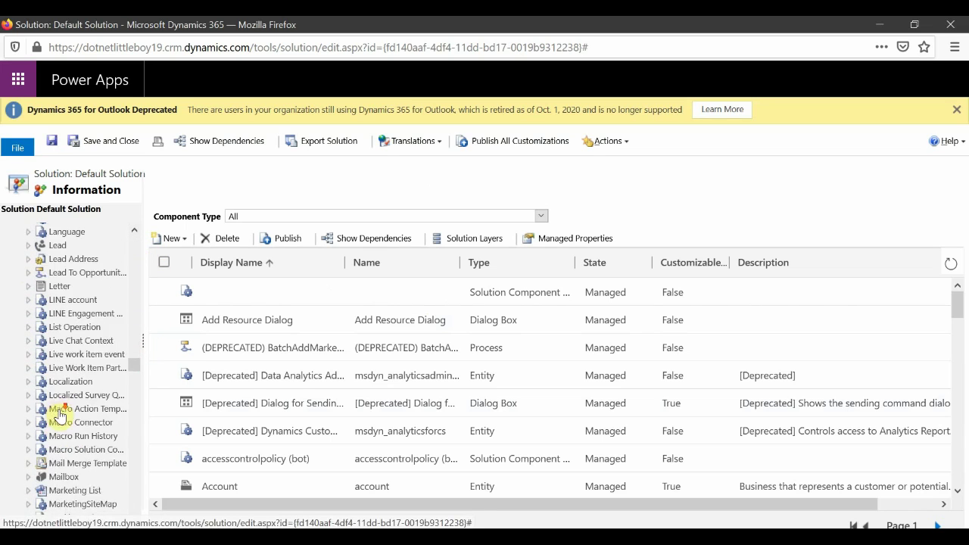
scroll(60, 415, "down", 10)
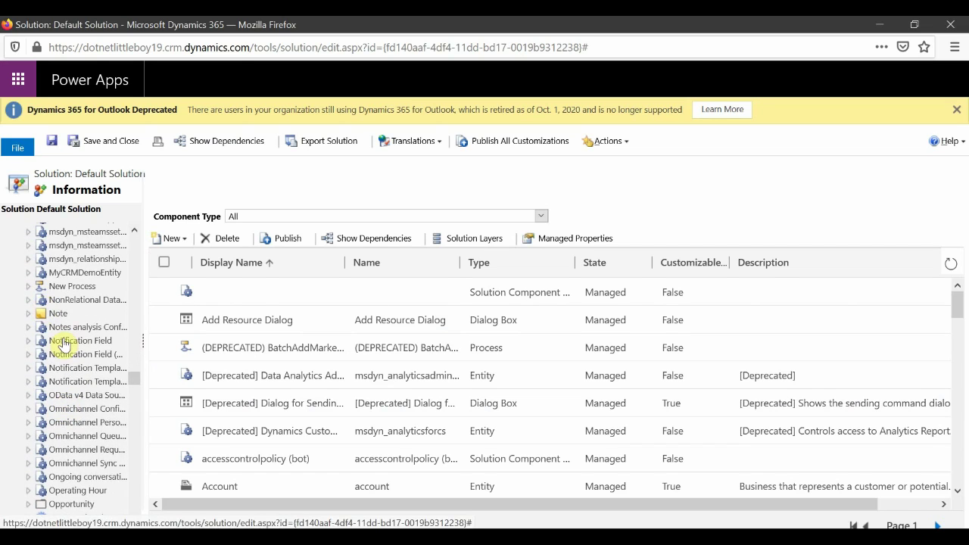
scroll(63, 342, "up", 3)
left_click(28, 359)
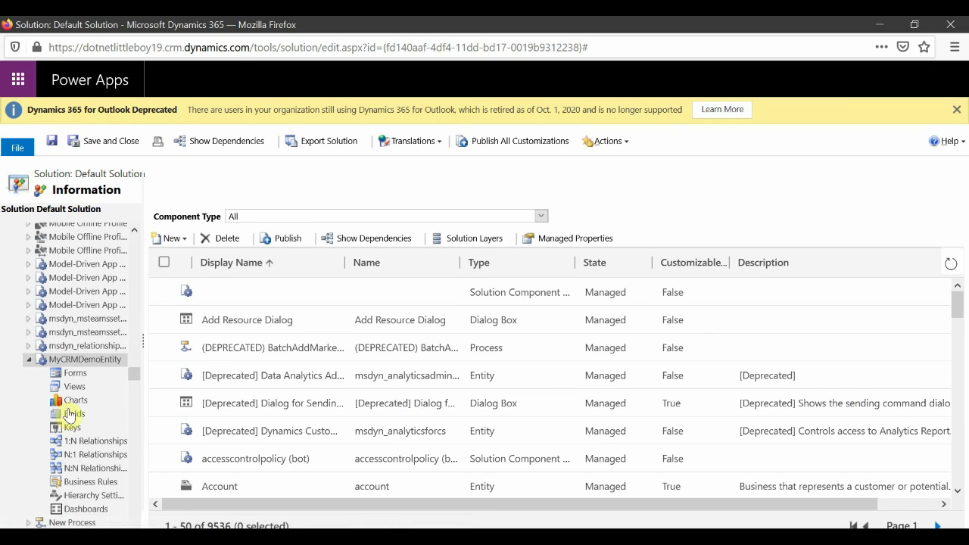
left_click(72, 414)
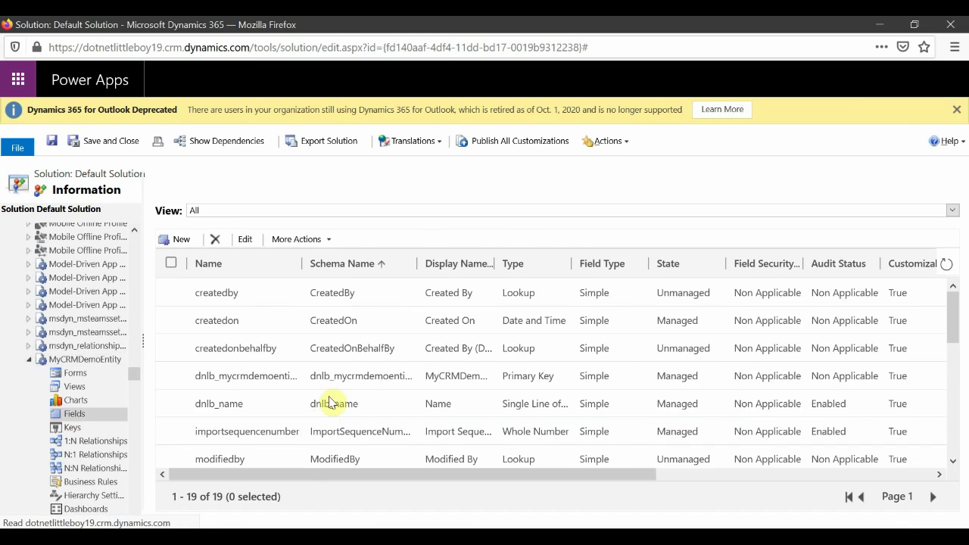
scroll(440, 399, "down", 3)
scroll(439, 399, "up", 3)
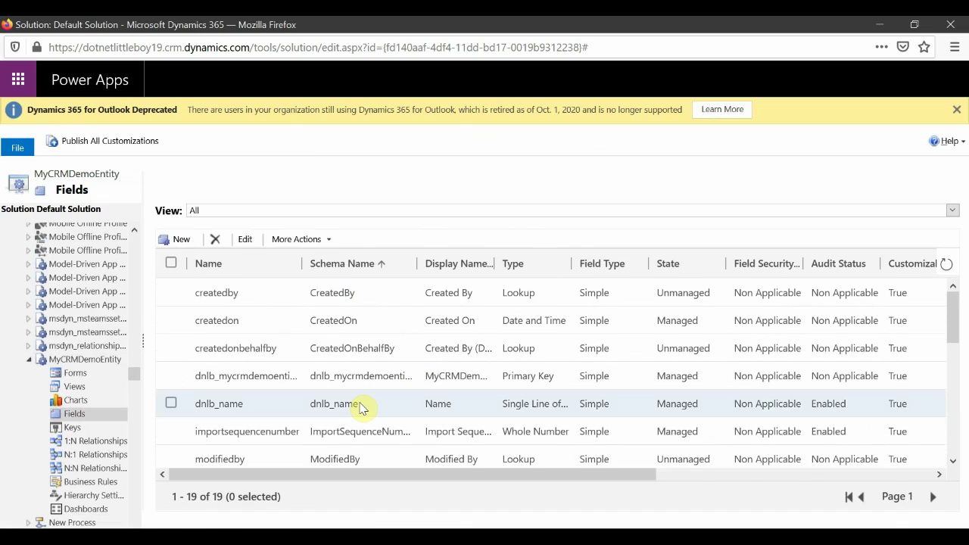
Open the dnlb_name field of MyCRMDemoEntity in the target organization and check its field requirement and maximum length
double_click(350, 406)
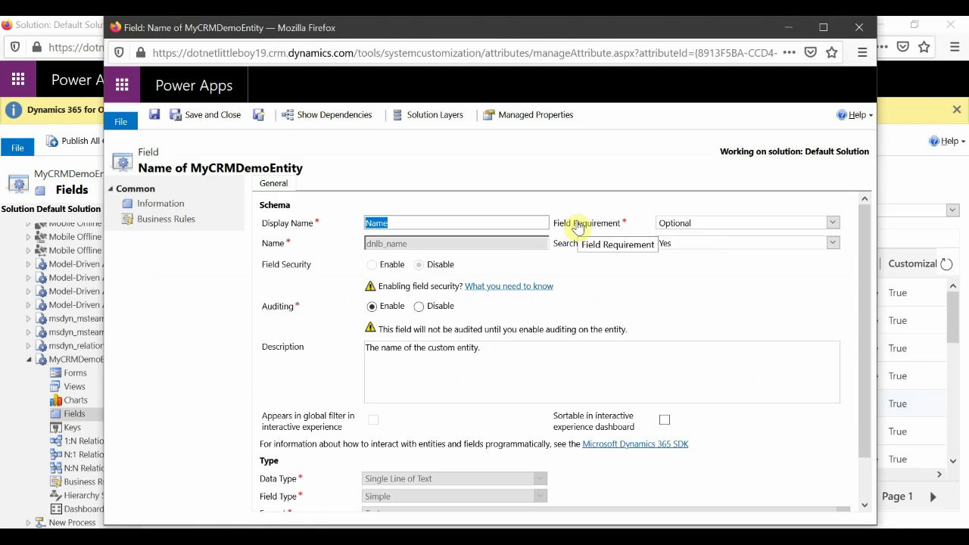
left_click(673, 226)
scroll(549, 471, "down", 2)
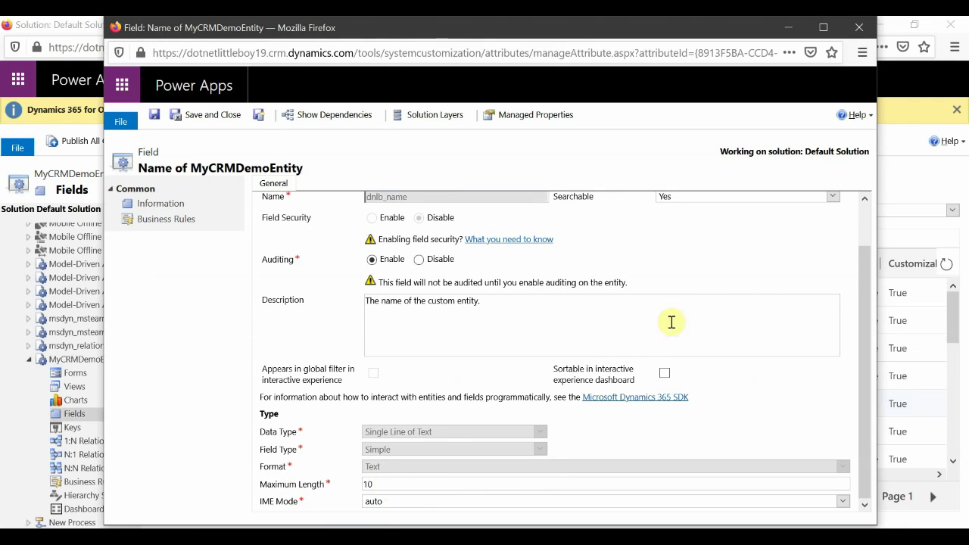
scroll(696, 300, "up", 2)
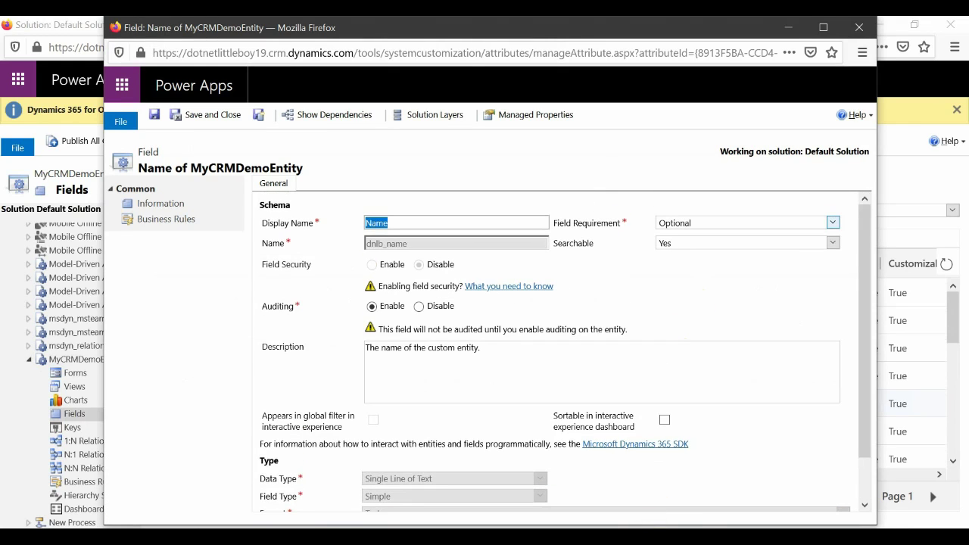
Switch to the source organization's All Solutions list in Edge, then to the Patch Solutions slide in PowerPoint, and deselect its text box
left_click(385, 502)
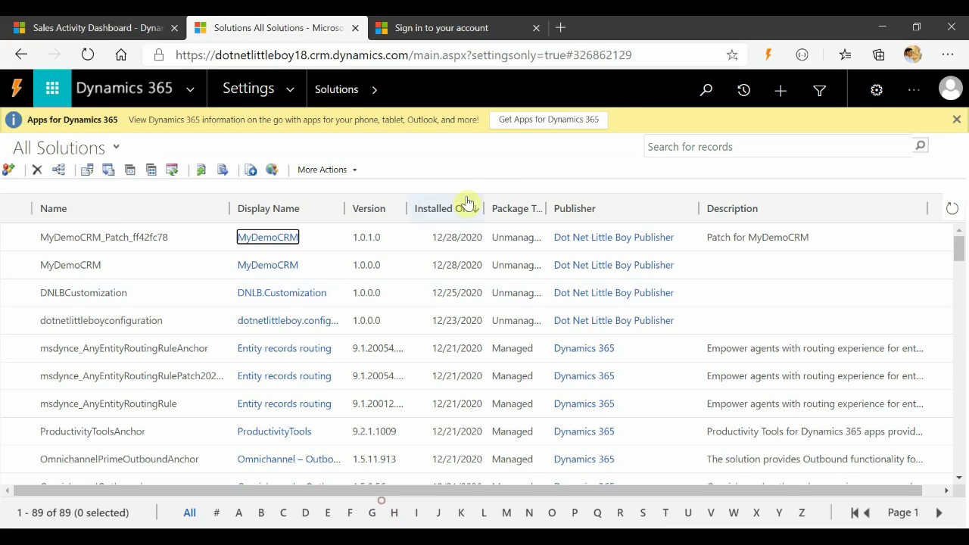
left_click(498, 163)
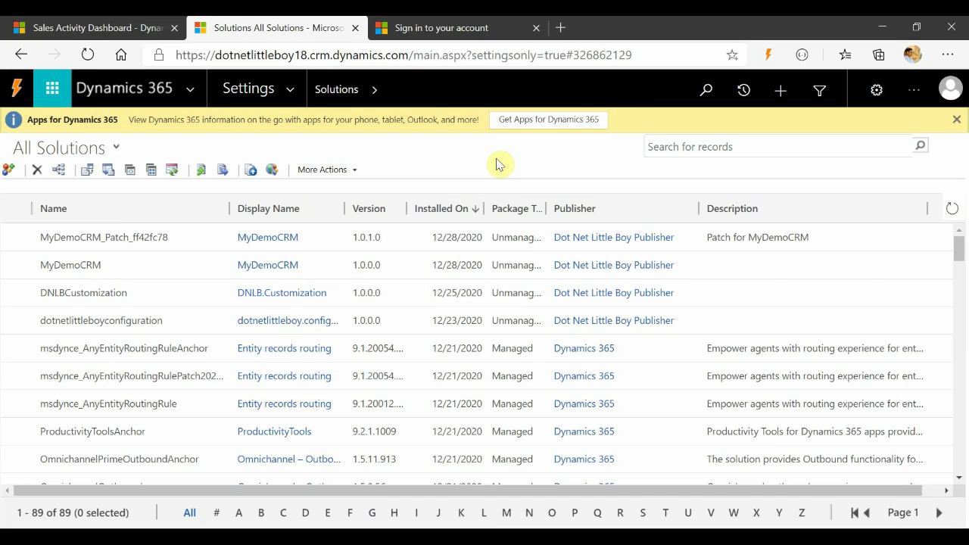
left_click(637, 500)
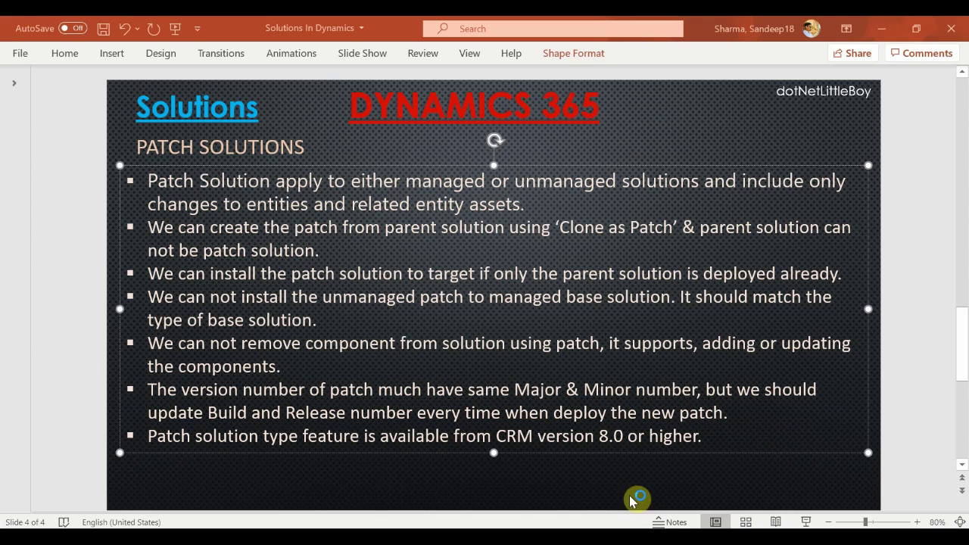
left_click(716, 148)
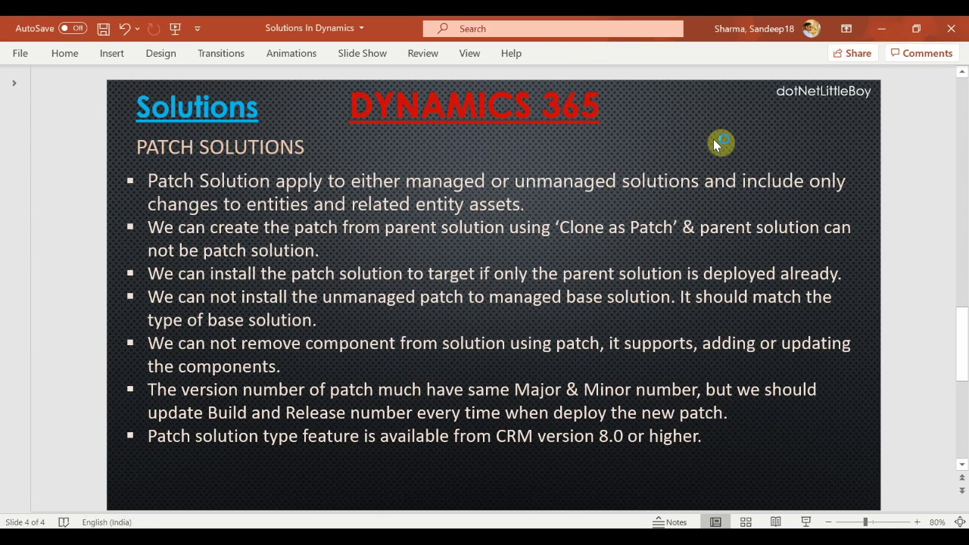